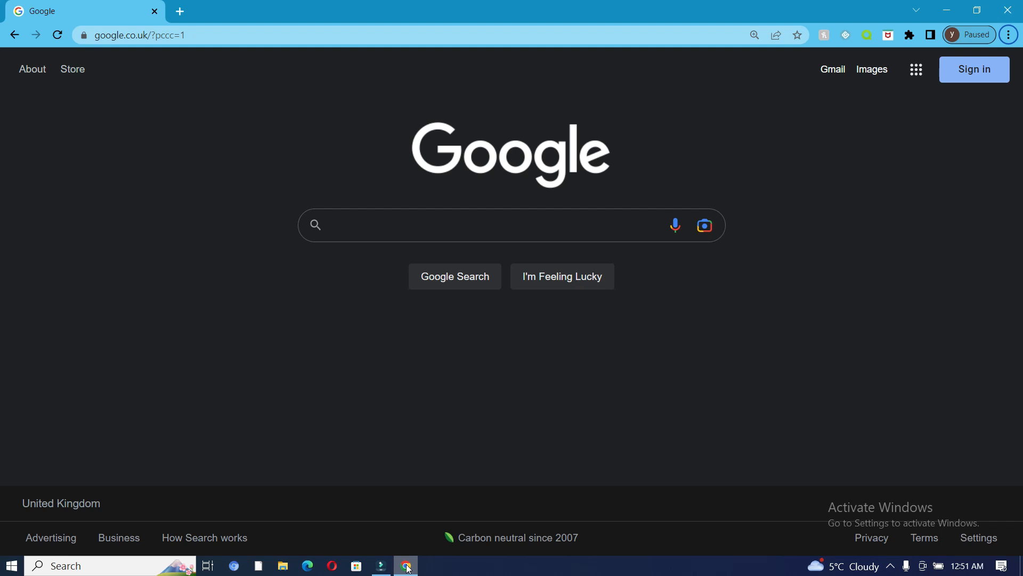
Search Google for "download php" and open the Downloads page on php.net
{"action": "left_click", "coordinate": [505, 220]}
{"action": "type", "text": "downloa"}
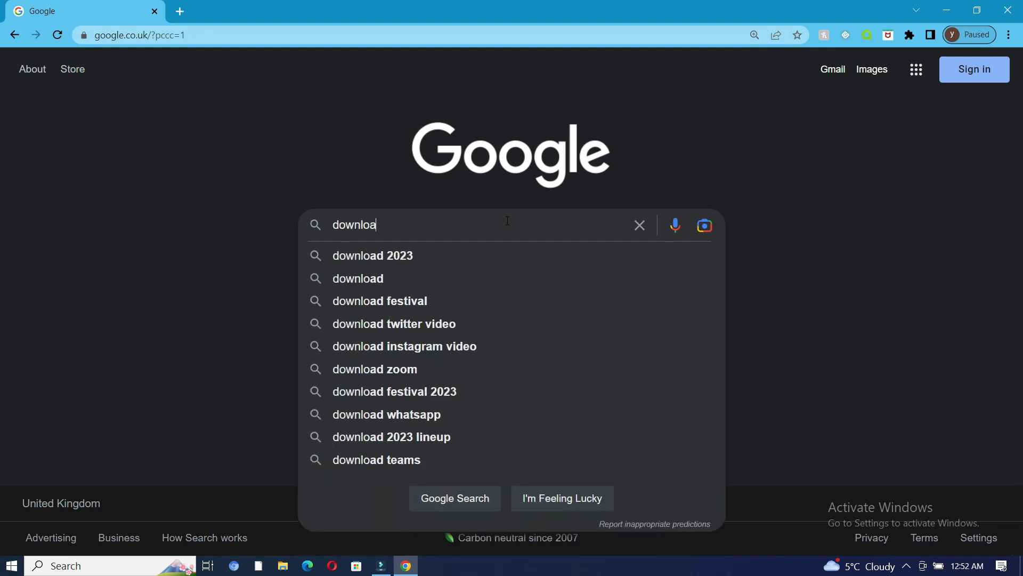
{"action": "type", "text": "d php"}
{"action": "key", "text": "Return"}
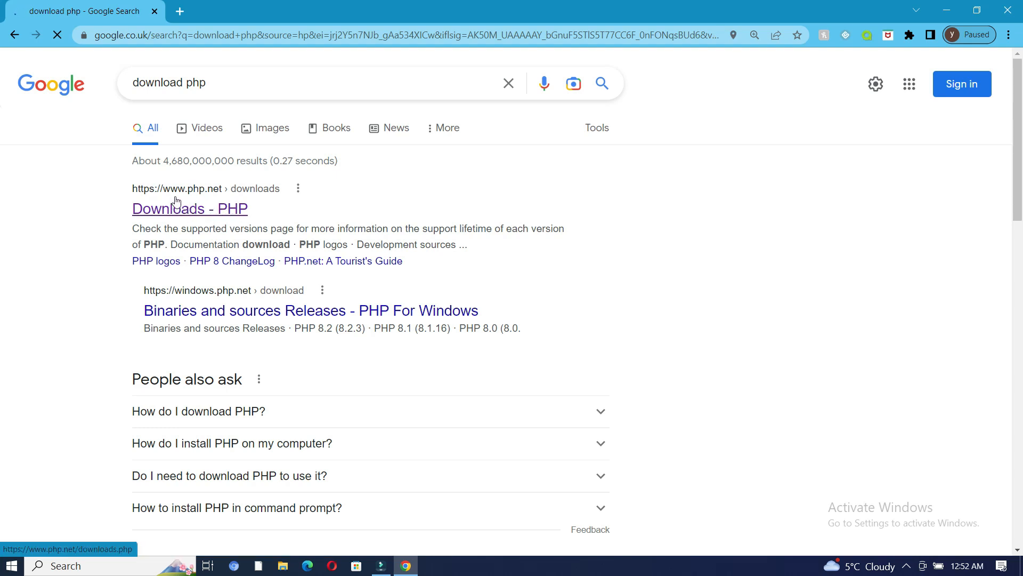
{"action": "left_click", "coordinate": [191, 211]}
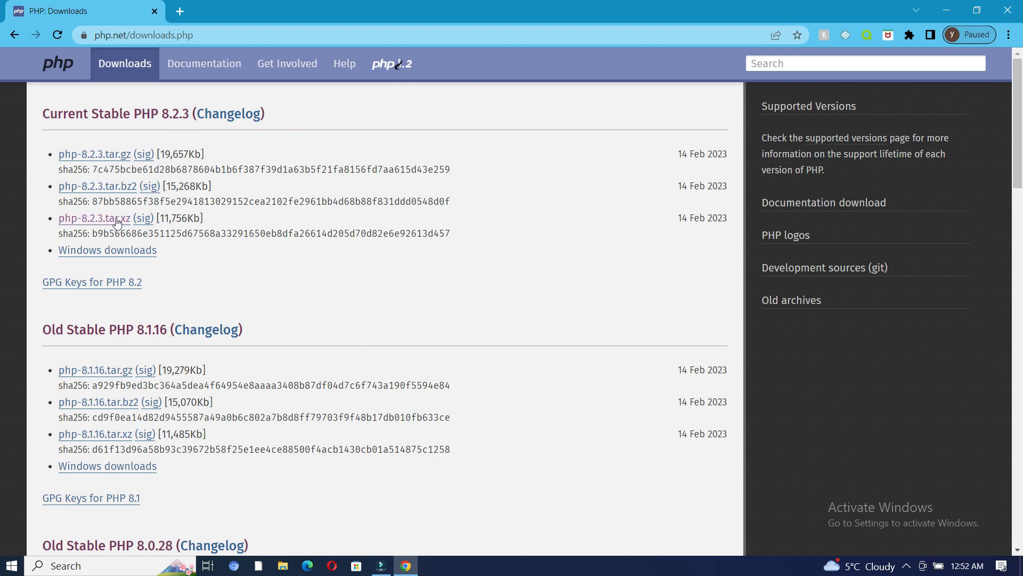
From the PHP 8.2.3 Windows downloads, download the VS16 x64 Thread Safe zip package
{"action": "left_click", "coordinate": [123, 251]}
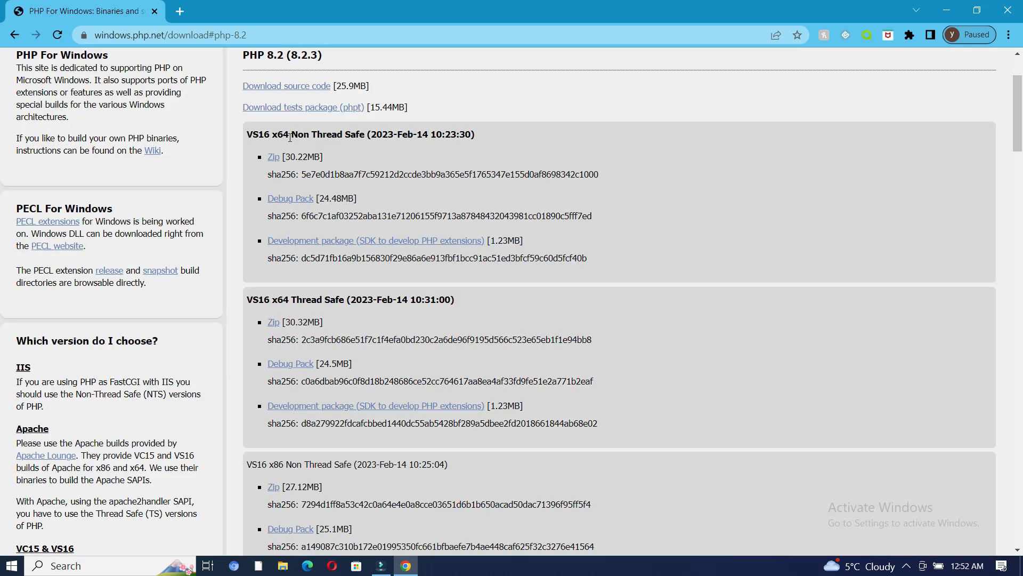
{"action": "scroll", "coordinate": [308, 168], "scroll_direction": "up", "scroll_amount": 1}
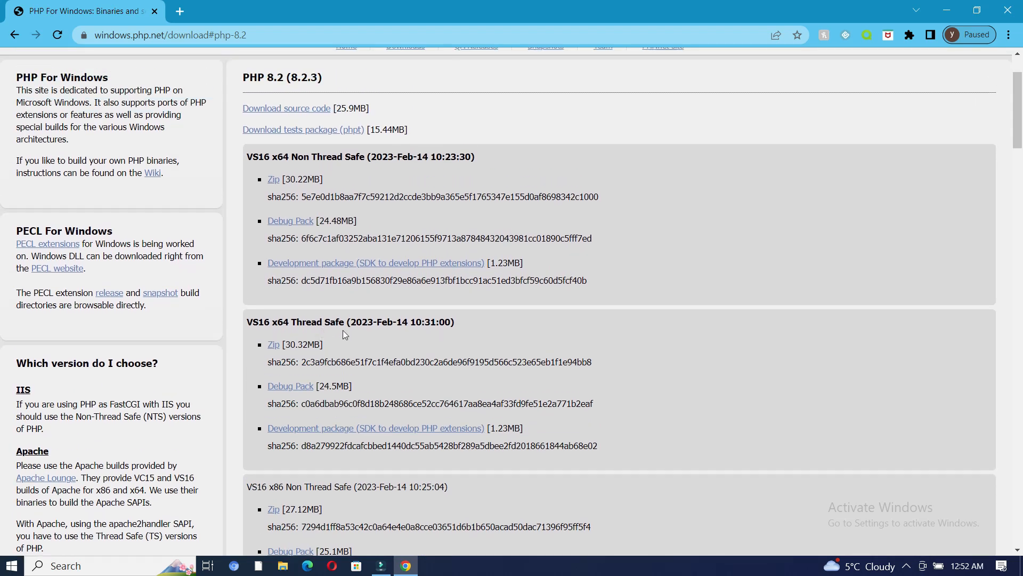
{"action": "left_click", "coordinate": [274, 347]}
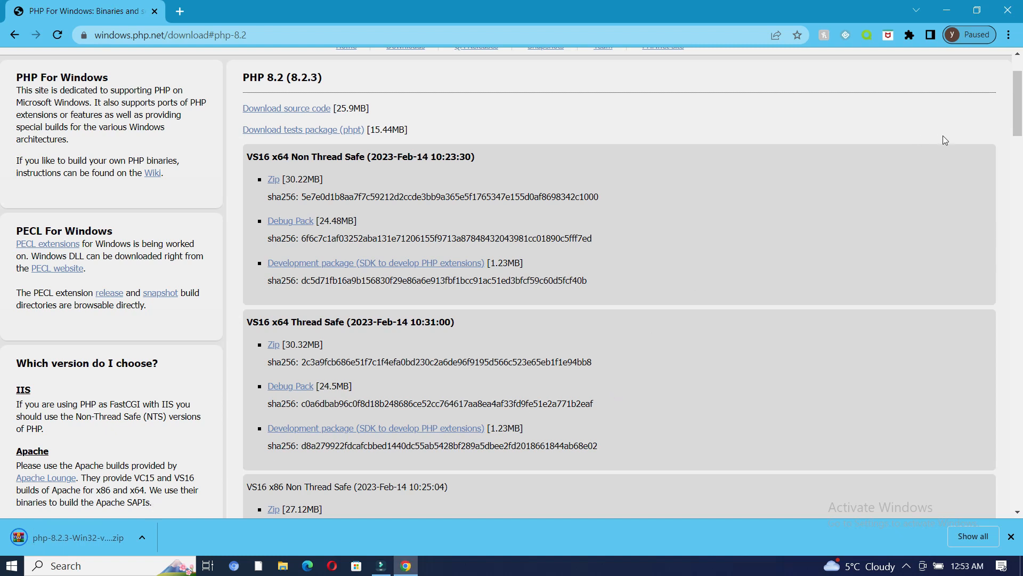
In File Explorer's Downloads folder, extract php-8.2.3-Win32-vs16-x64.zip to the default destination path
{"action": "left_click", "coordinate": [946, 9]}
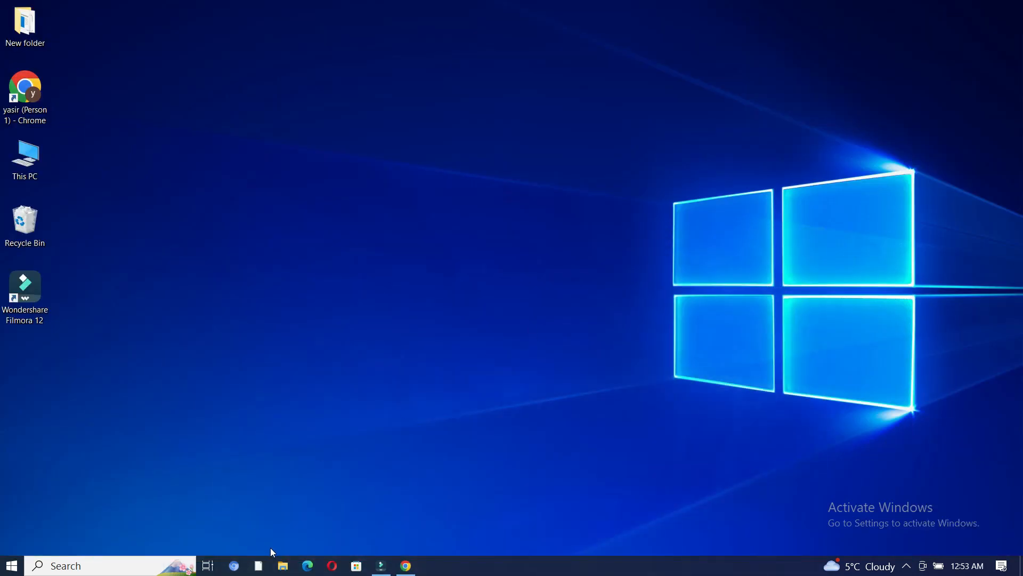
{"action": "left_click", "coordinate": [283, 566]}
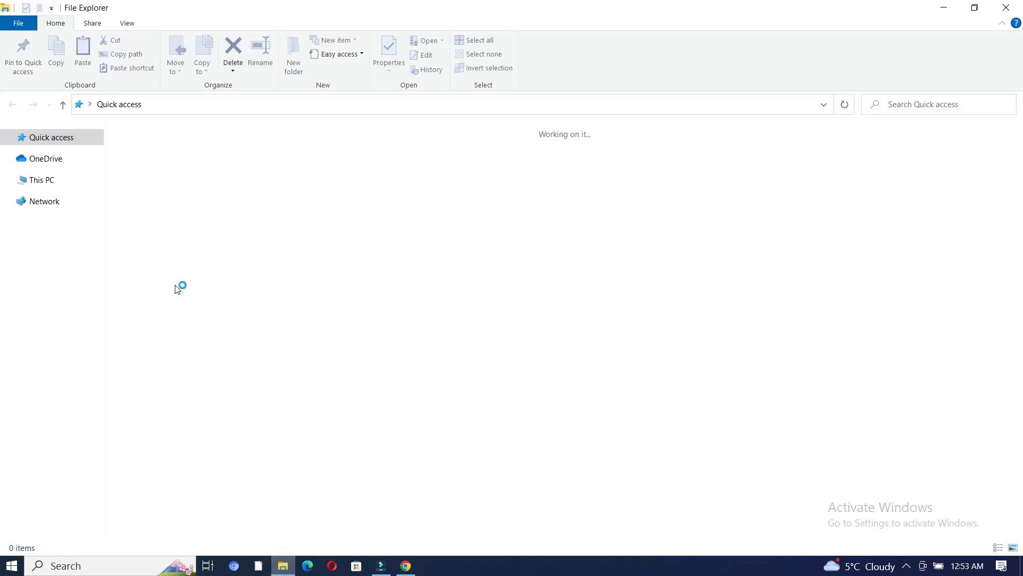
{"action": "left_click", "coordinate": [62, 244]}
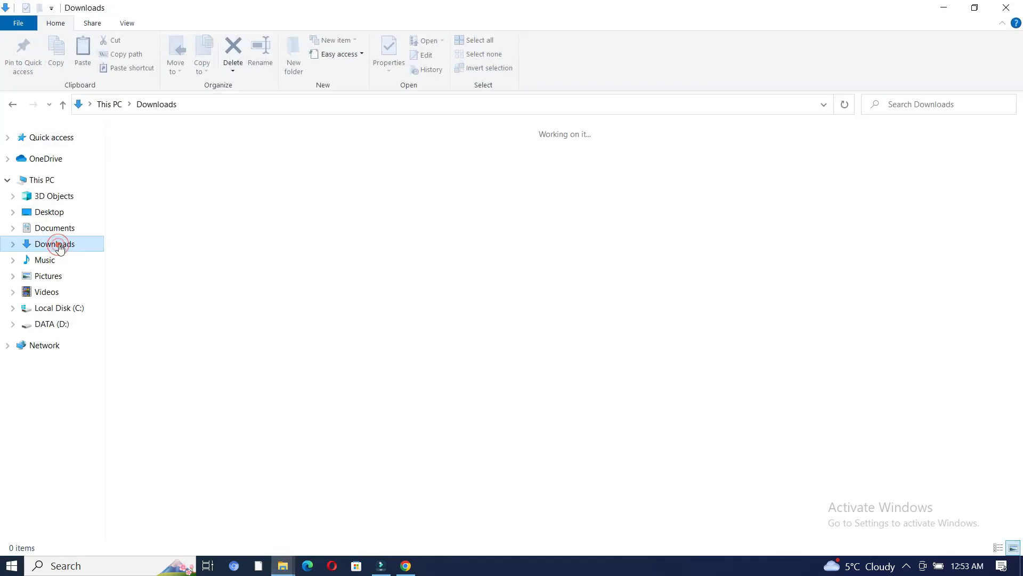
{"action": "right_click", "coordinate": [136, 185]}
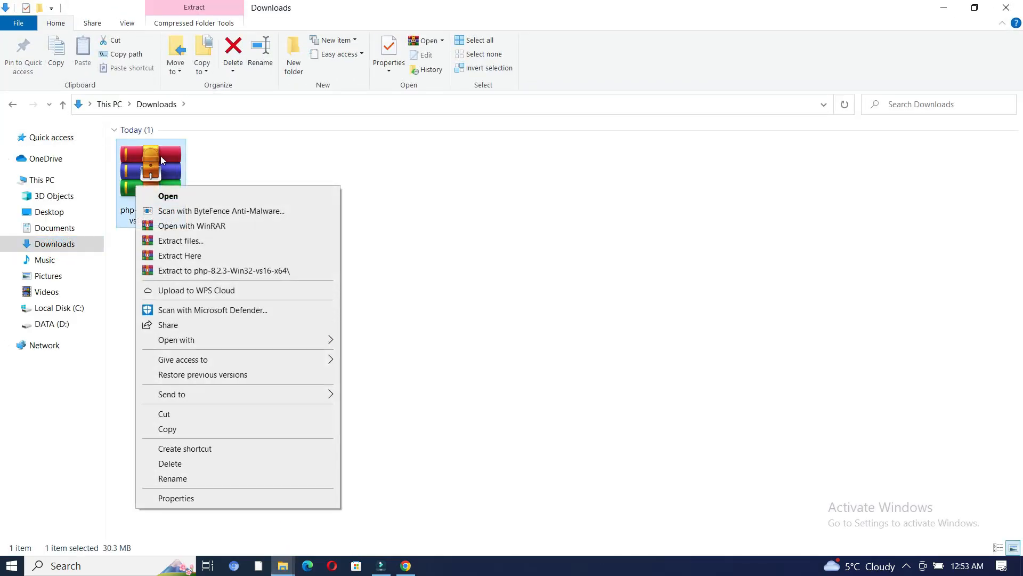
{"action": "left_click", "coordinate": [195, 241]}
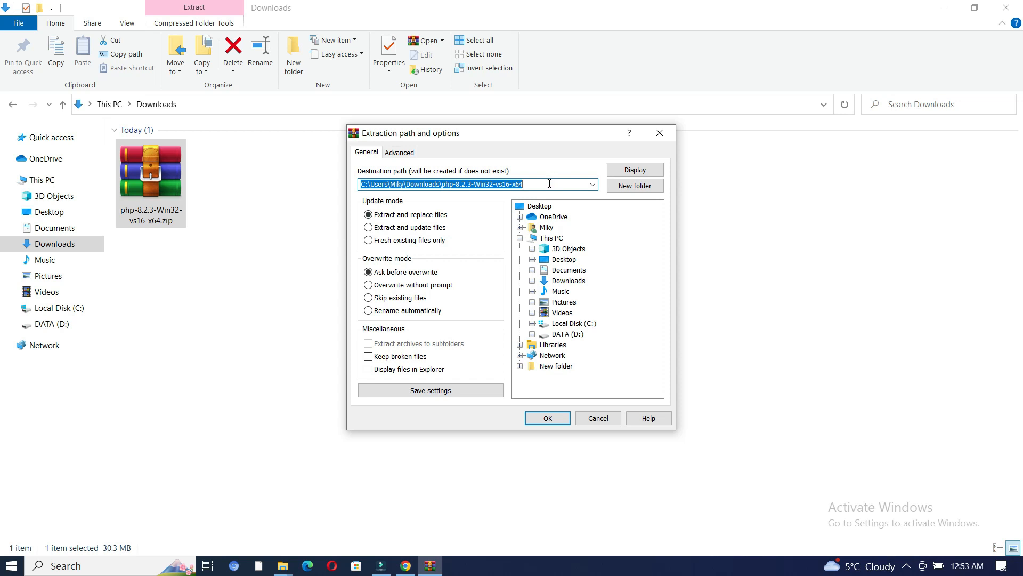
{"action": "left_click", "coordinate": [547, 420]}
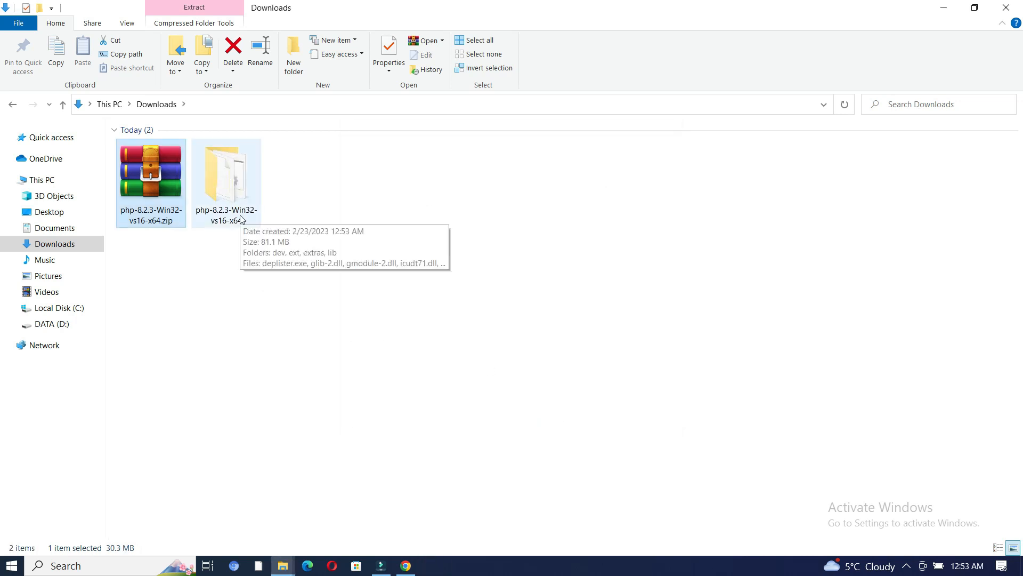
Rename the extracted PHP folder as php-8.2.3
{"action": "left_click", "coordinate": [218, 191]}
{"action": "right_click", "coordinate": [218, 191]}
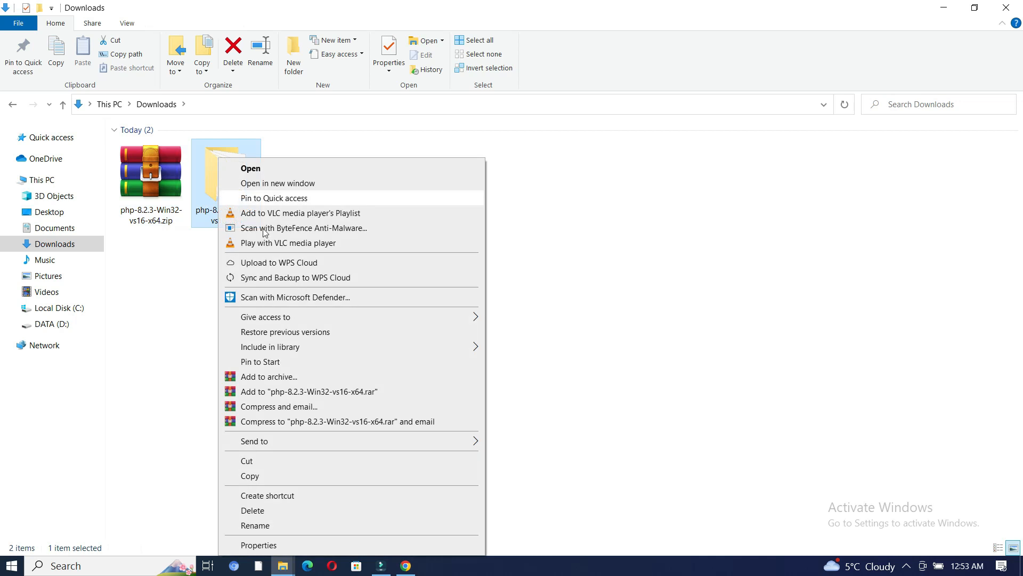
{"action": "left_click", "coordinate": [275, 525]}
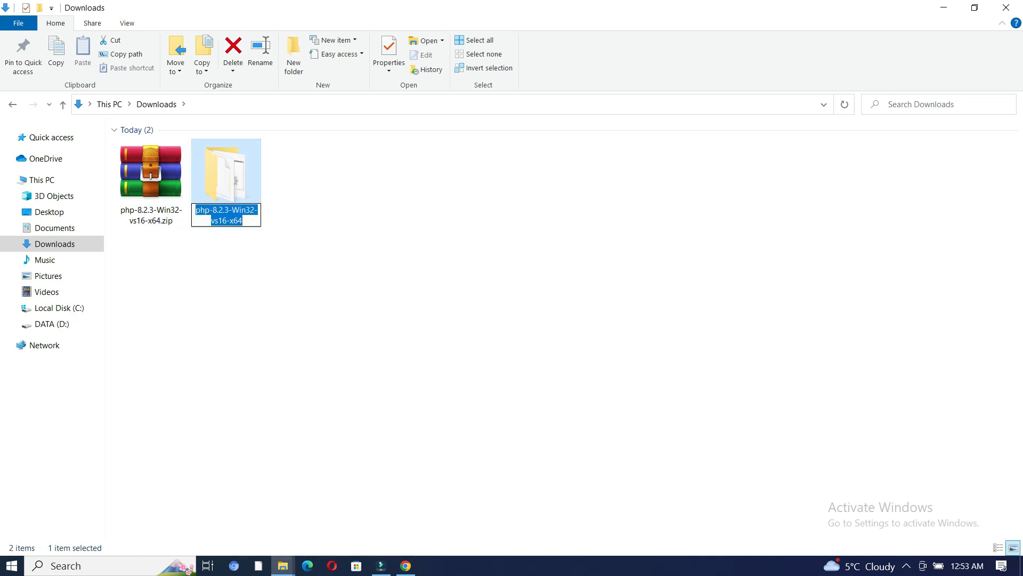
{"action": "type", "text": "php"}
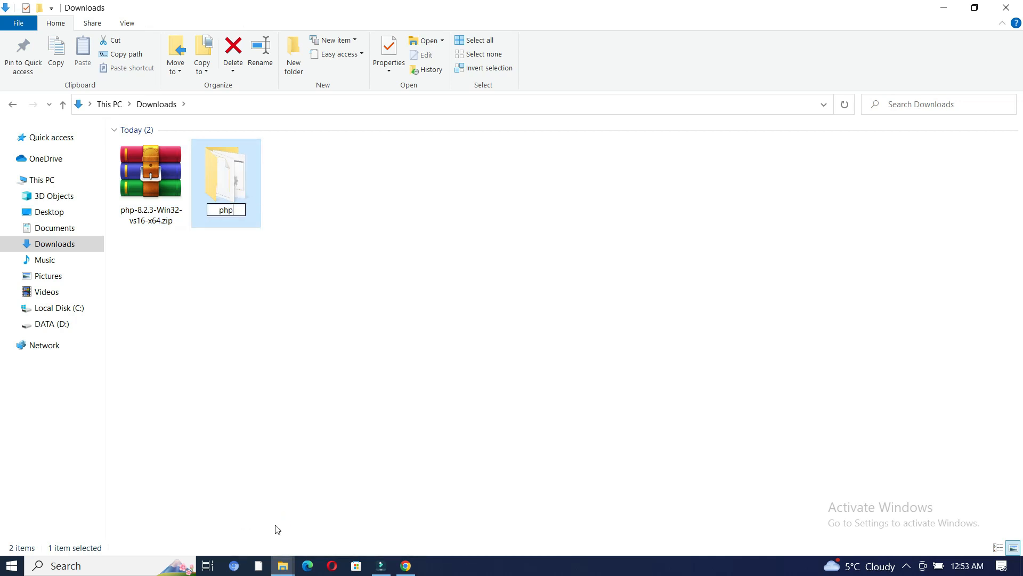
{"action": "type", "text": "-8.2.3"}
{"action": "key", "text": "Return"}
{"action": "left_click", "coordinate": [365, 335]}
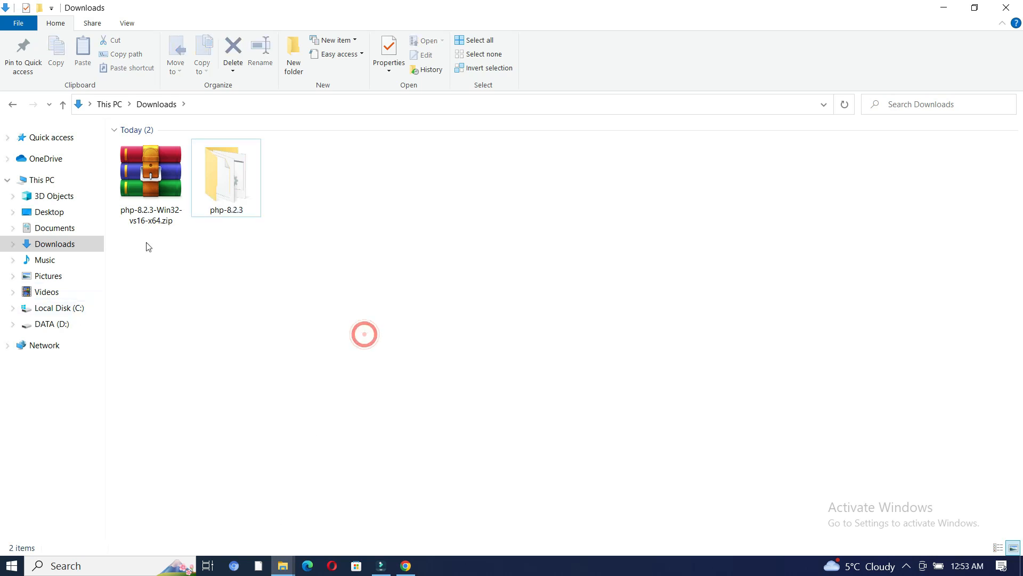
Move the php-8.2.3 folder from Downloads to the root of Local Disk (C:)
{"action": "right_click", "coordinate": [224, 203]}
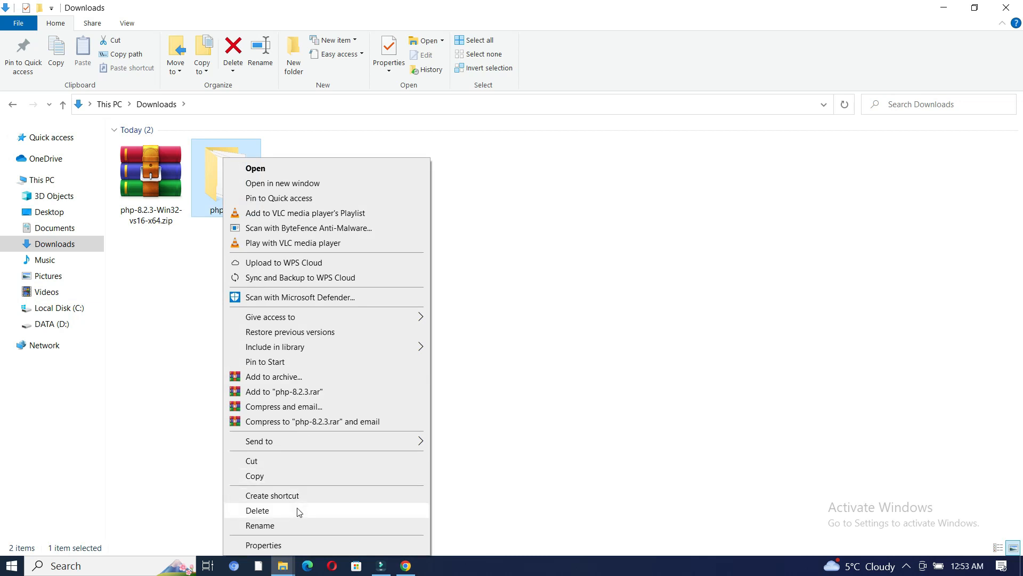
{"action": "left_click", "coordinate": [281, 461]}
{"action": "left_click", "coordinate": [75, 307]}
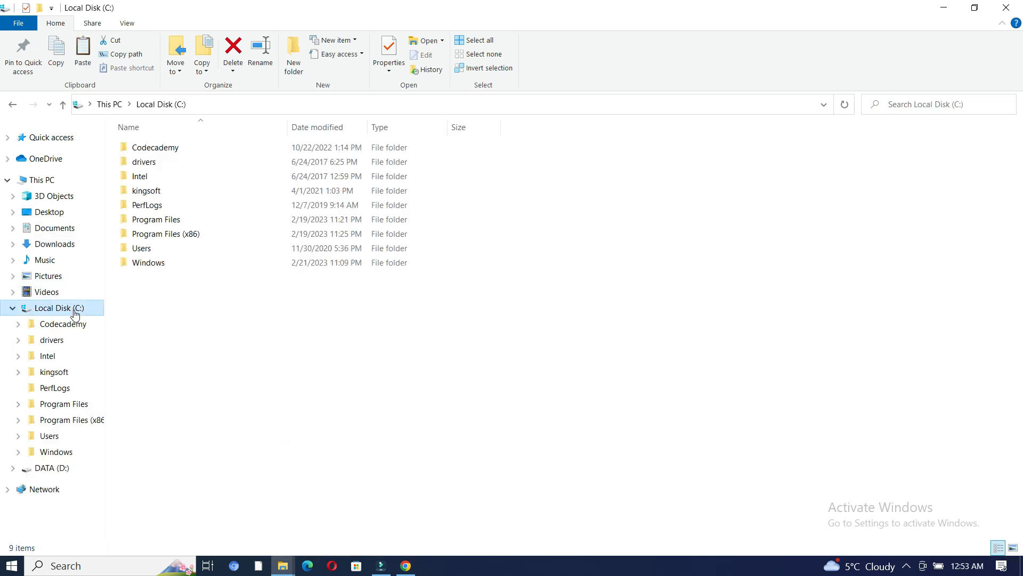
{"action": "right_click", "coordinate": [228, 316]}
{"action": "left_click", "coordinate": [288, 390]}
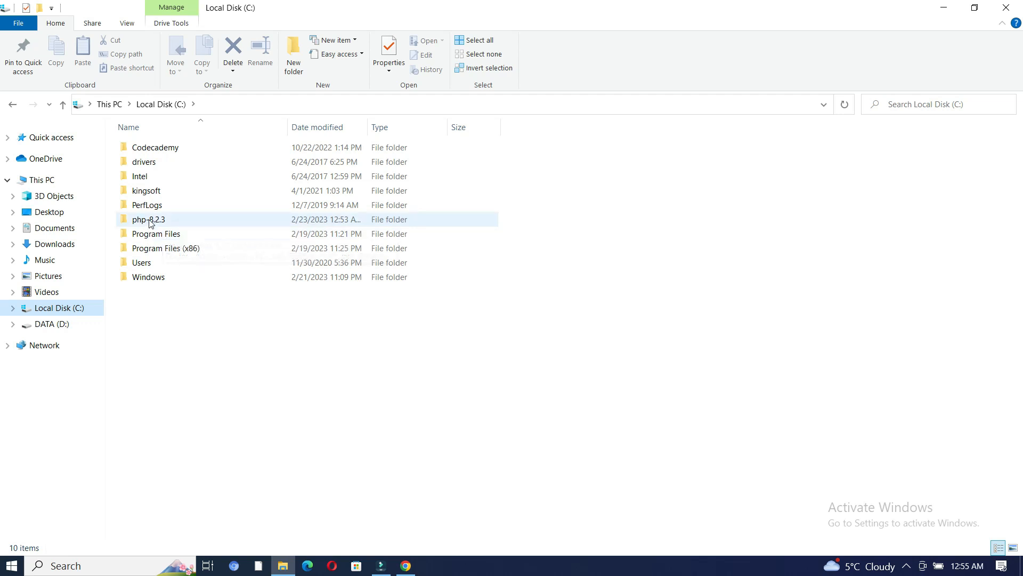
Open the php-8.2.3 folder on drive C and copy its full path
{"action": "double_click", "coordinate": [148, 219]}
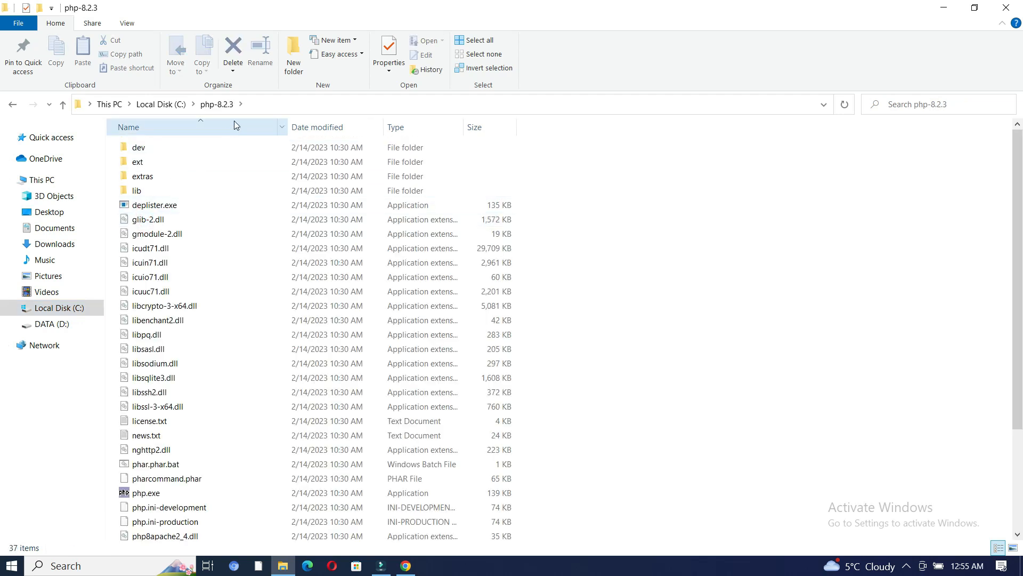
{"action": "right_click", "coordinate": [216, 106]}
{"action": "left_click", "coordinate": [249, 101]}
{"action": "right_click", "coordinate": [130, 104]}
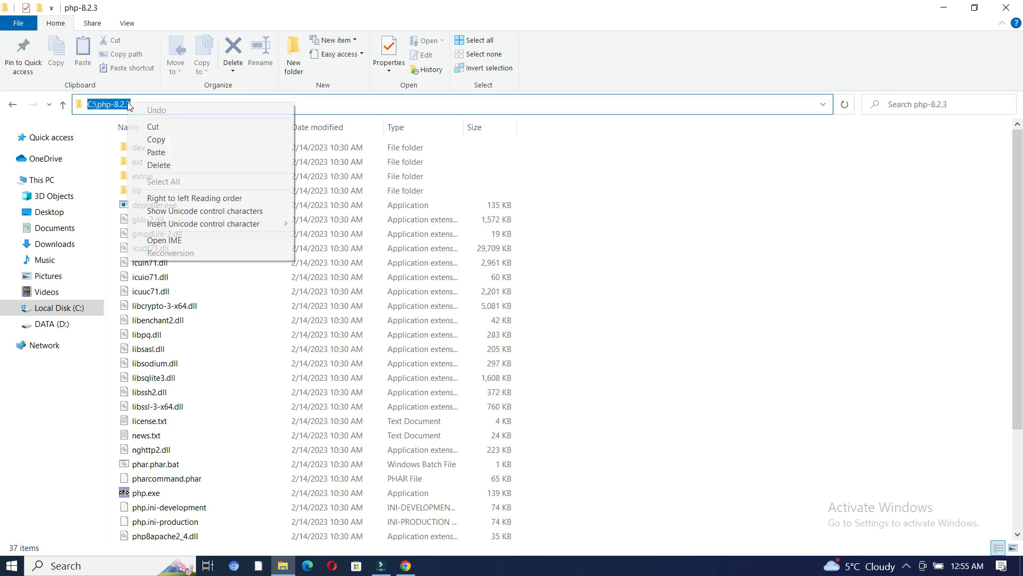
{"action": "left_click", "coordinate": [167, 139]}
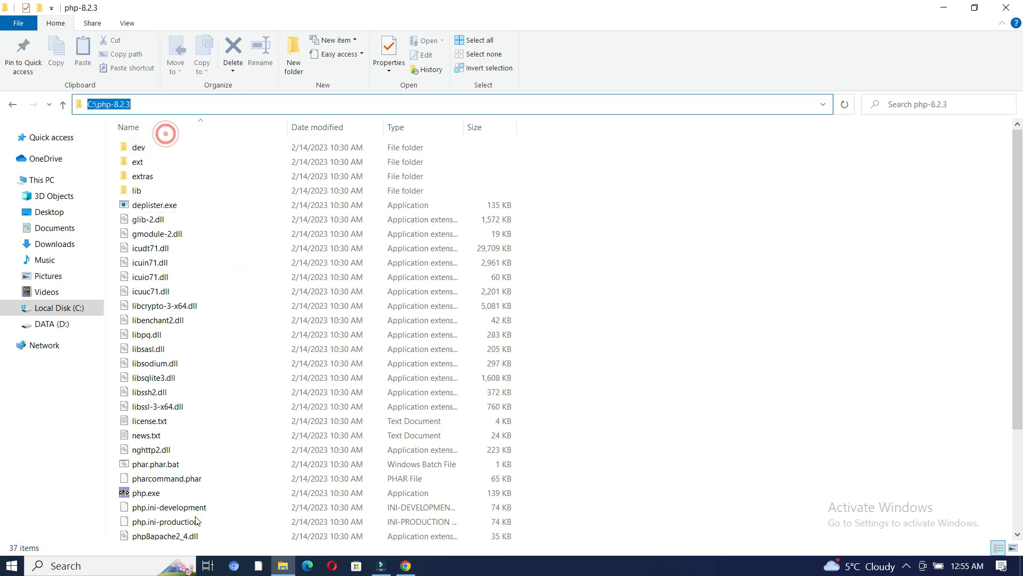
Search Windows for the system environment variables settings and open the Environment Variables dialog
{"action": "left_click", "coordinate": [124, 566]}
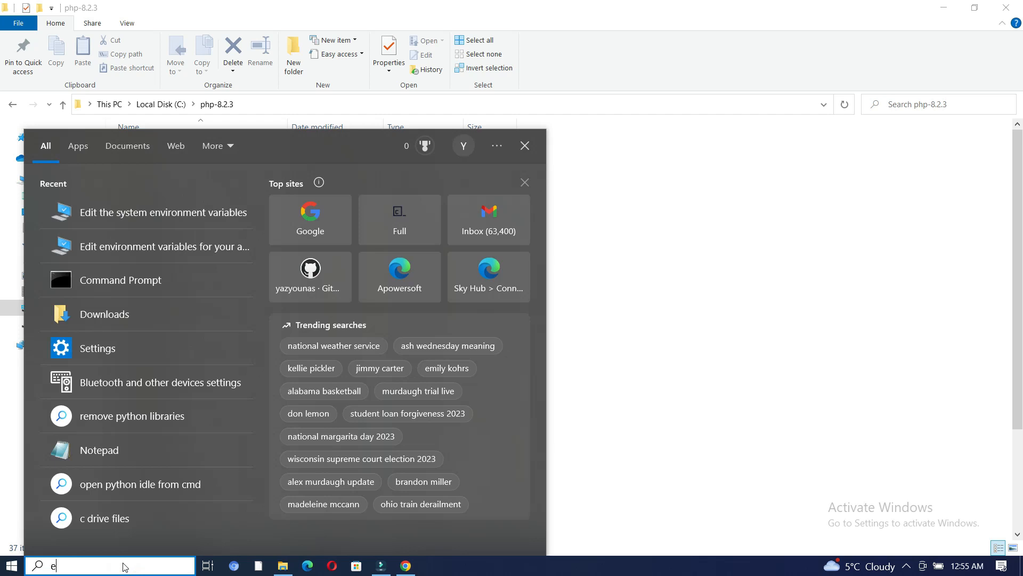
{"action": "type", "text": "en"}
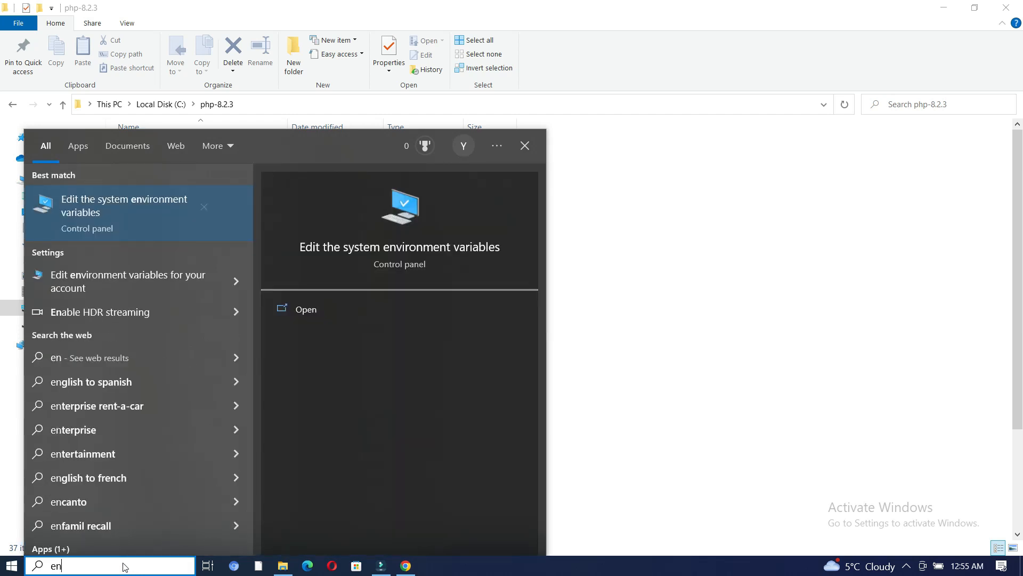
{"action": "left_click", "coordinate": [185, 221]}
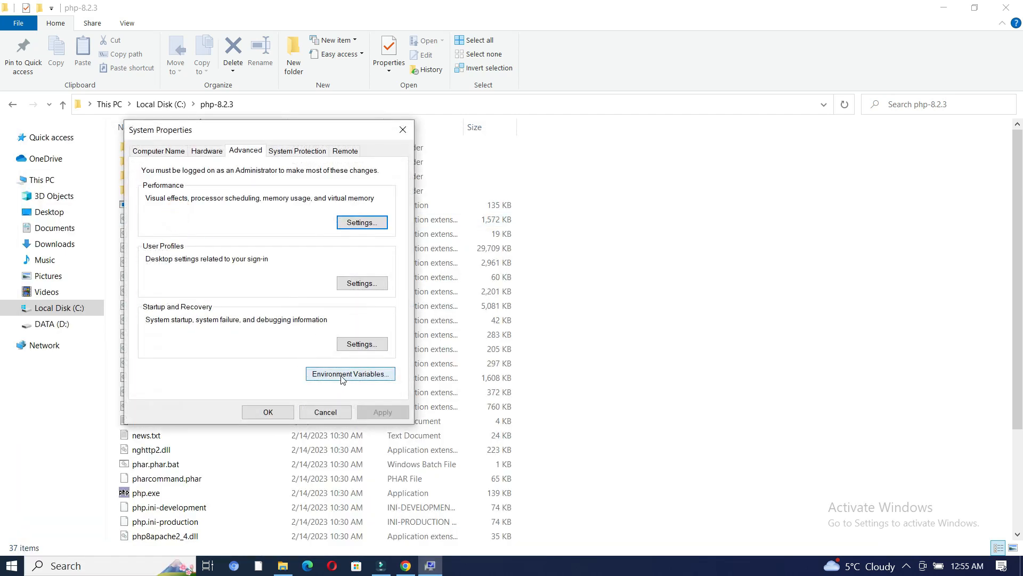
{"action": "left_click", "coordinate": [344, 378]}
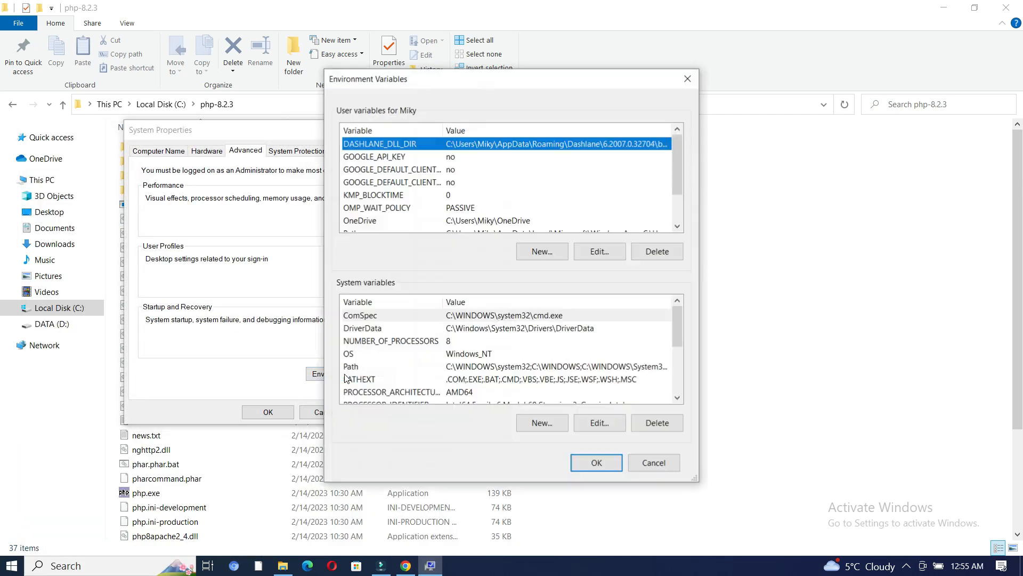
Add C:\php-8.2.3 as a new entry in the system Path variable and confirm all the open dialogs
{"action": "left_click", "coordinate": [410, 368]}
{"action": "left_click", "coordinate": [599, 422]}
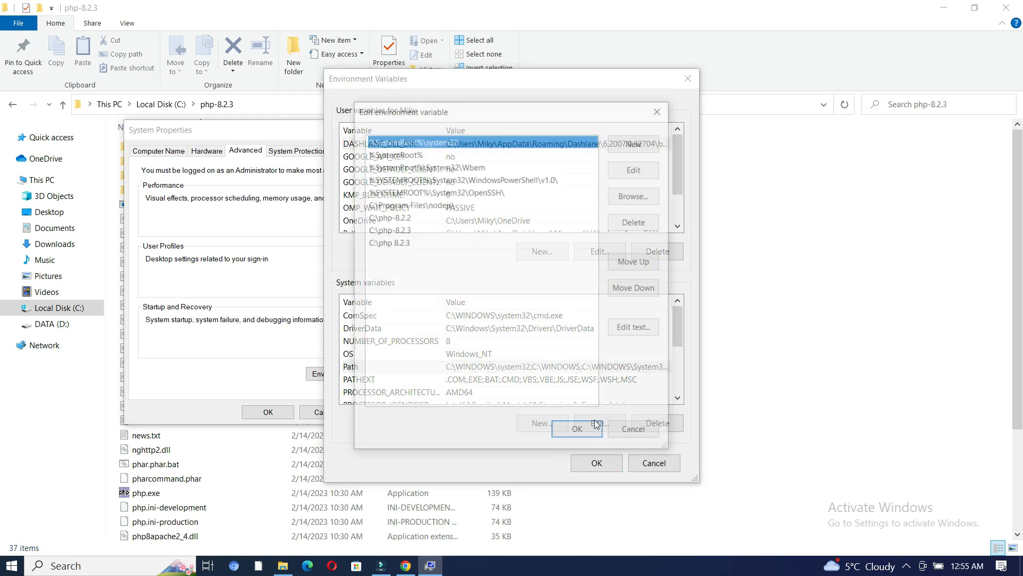
{"action": "left_click", "coordinate": [650, 146]}
{"action": "right_click", "coordinate": [377, 253]}
{"action": "left_click", "coordinate": [417, 303]}
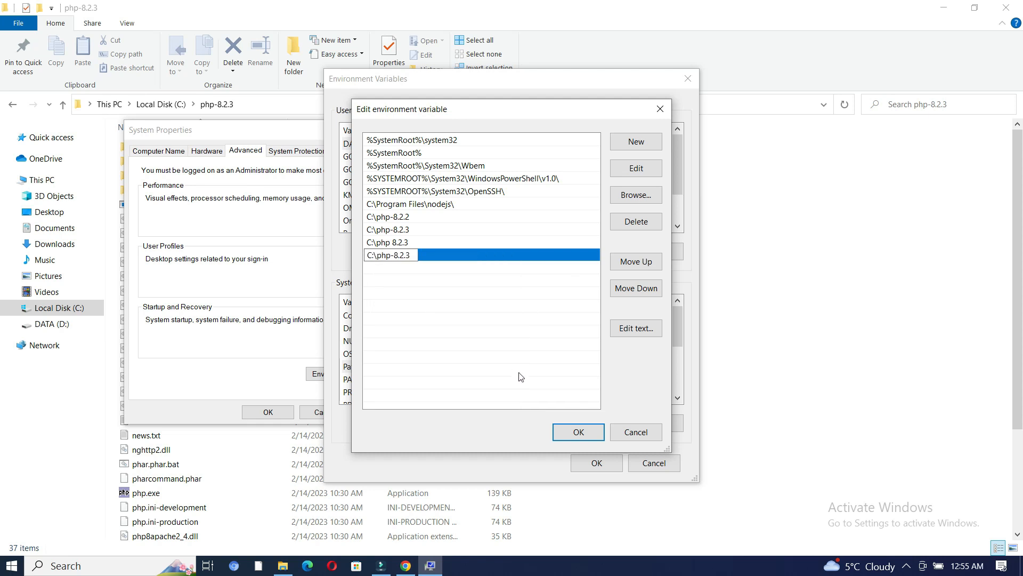
{"action": "left_click", "coordinate": [583, 434]}
{"action": "left_click", "coordinate": [594, 463]}
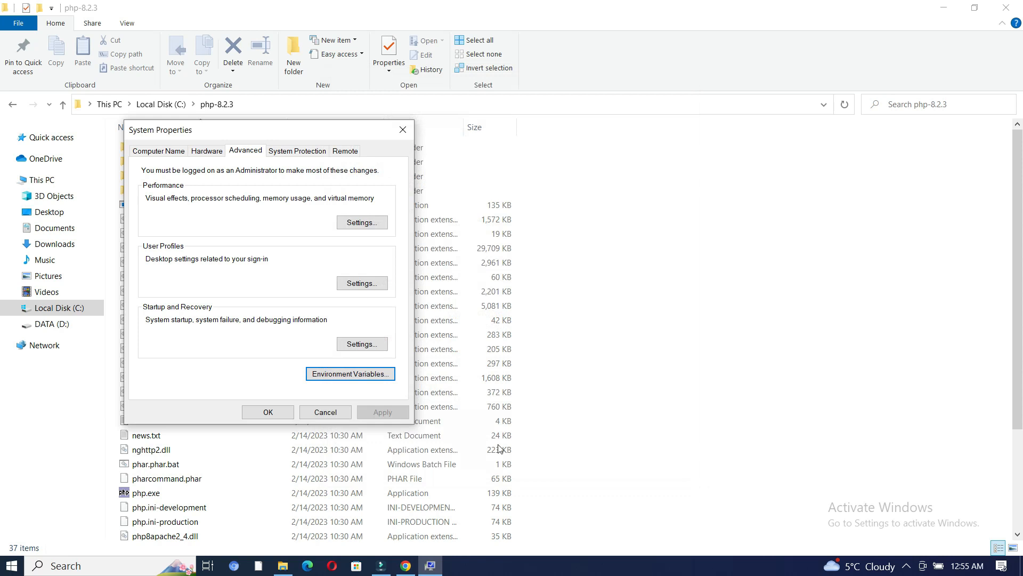
{"action": "left_click", "coordinate": [272, 413]}
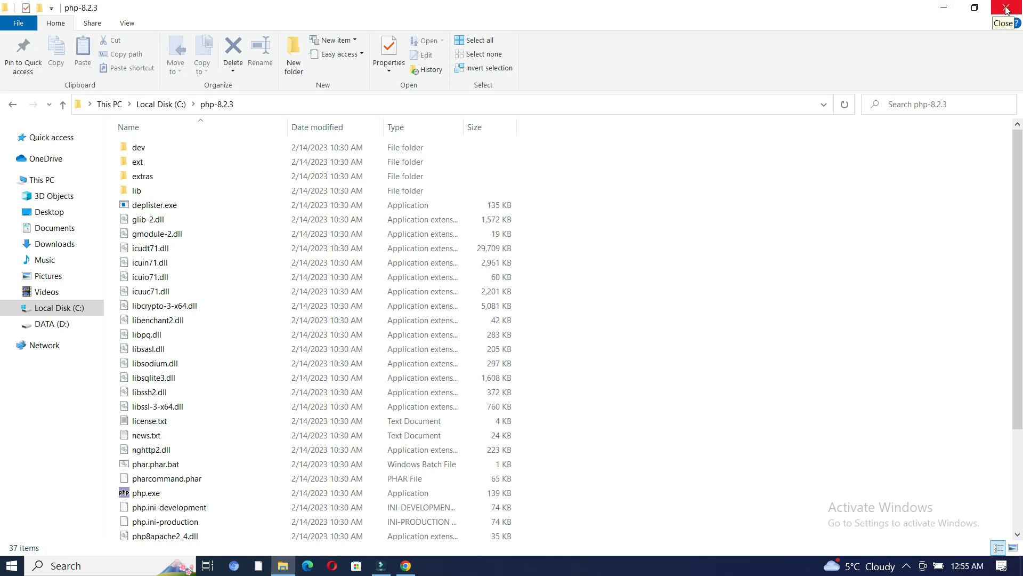
Minimise File Explorer, check the PHP installation with php --version in Command Prompt, and close the console
{"action": "left_click", "coordinate": [952, 11]}
{"action": "left_click", "coordinate": [104, 566]}
{"action": "type", "text": "cmc"}
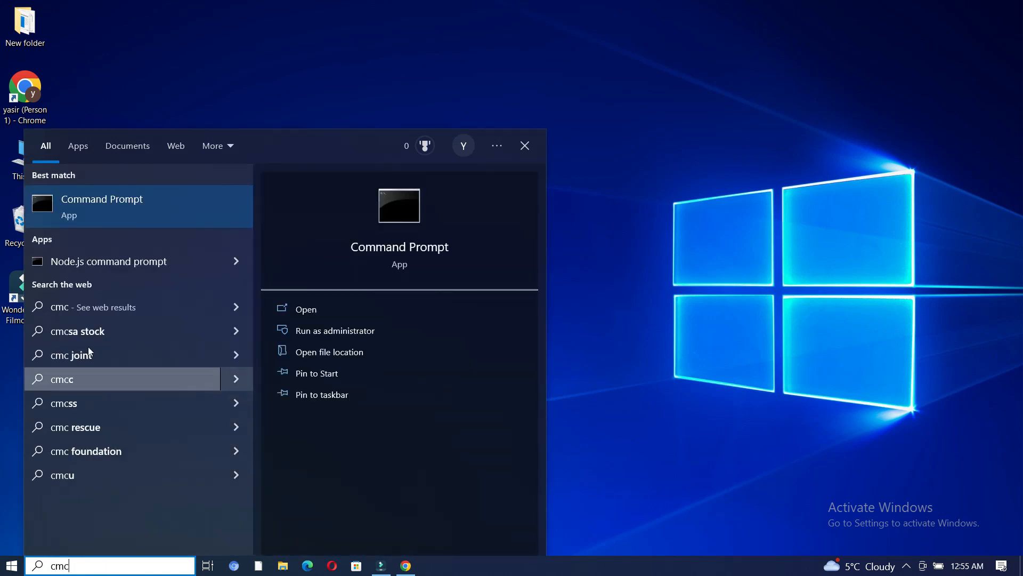
{"action": "left_click", "coordinate": [156, 213]}
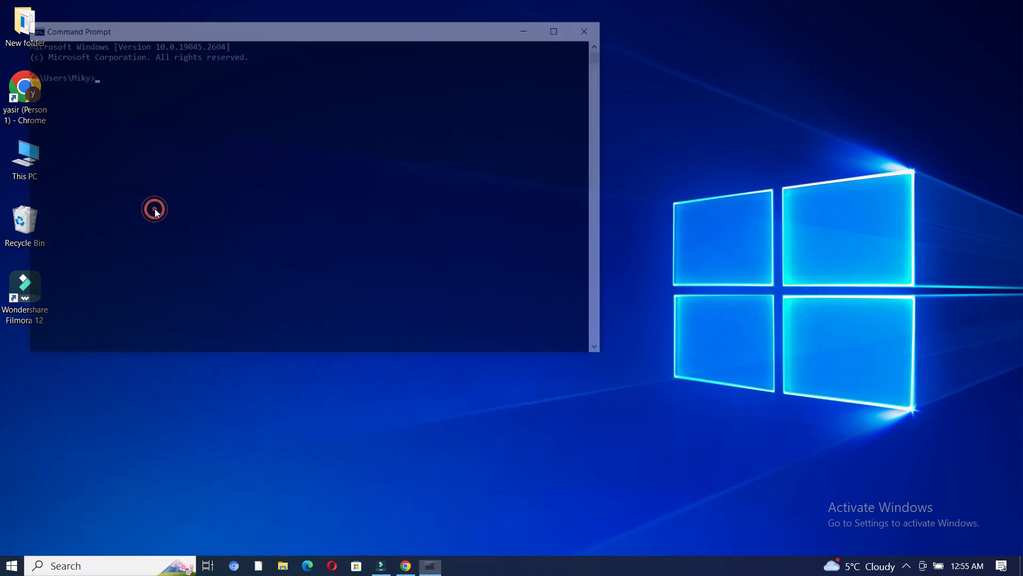
{"action": "left_click", "coordinate": [172, 75]}
{"action": "type", "text": "ph"}
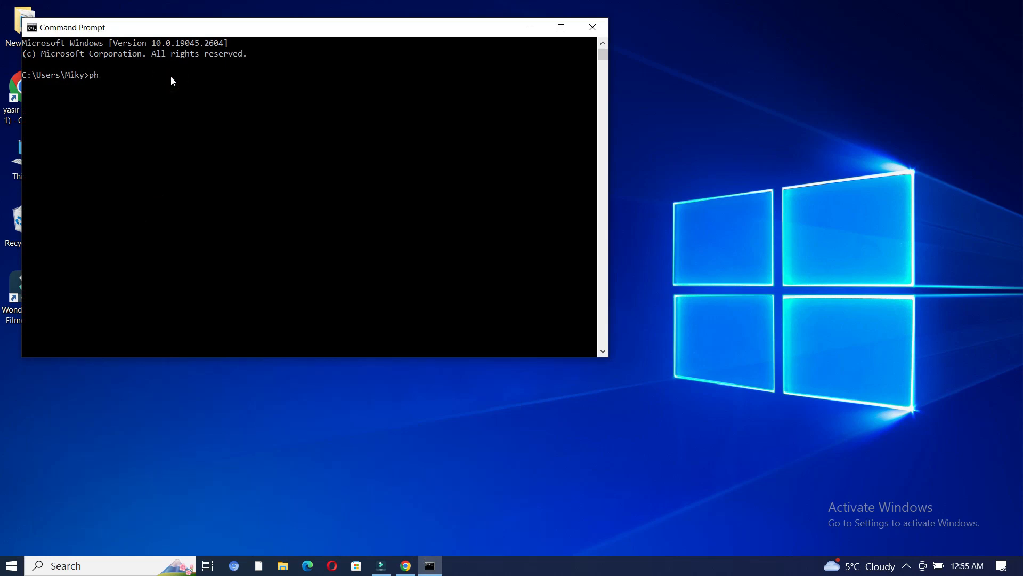
{"action": "type", "text": "p --version"}
{"action": "key", "text": "Return"}
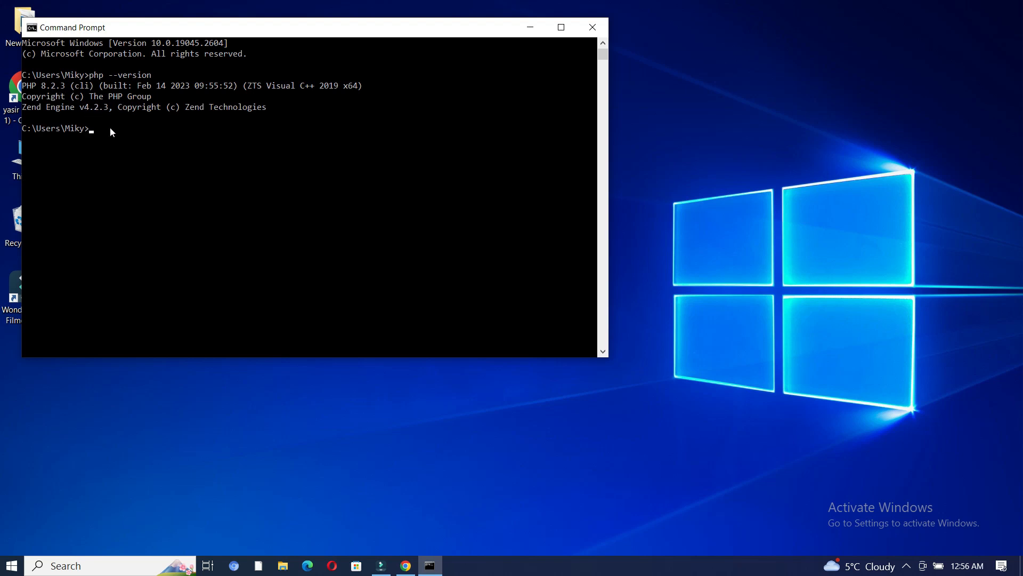
{"action": "left_click", "coordinate": [588, 36]}
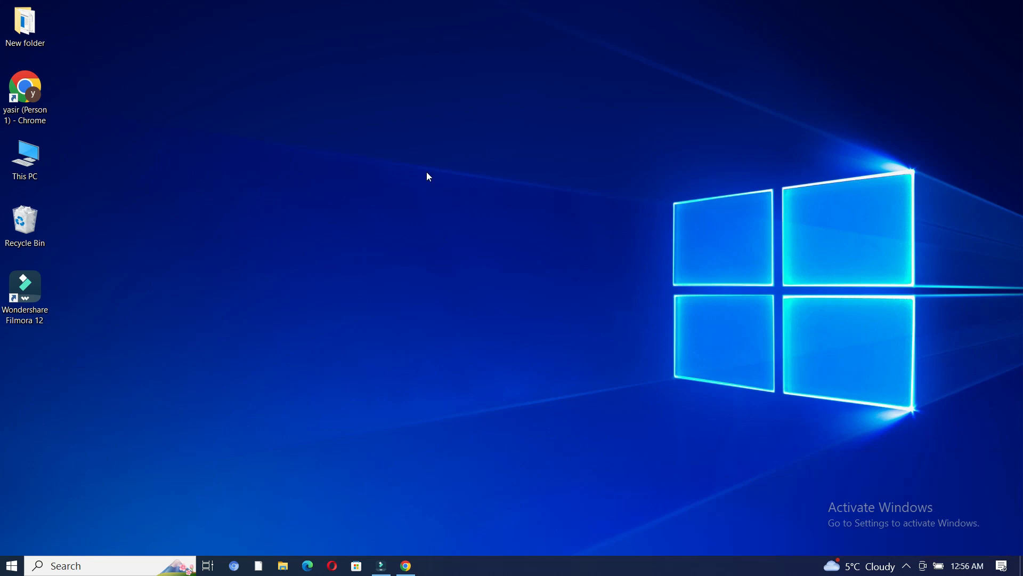
Create a new folder named php-practice on the desktop
{"action": "right_click", "coordinate": [349, 117]}
{"action": "left_click", "coordinate": [397, 273]}
{"action": "left_click", "coordinate": [517, 281]}
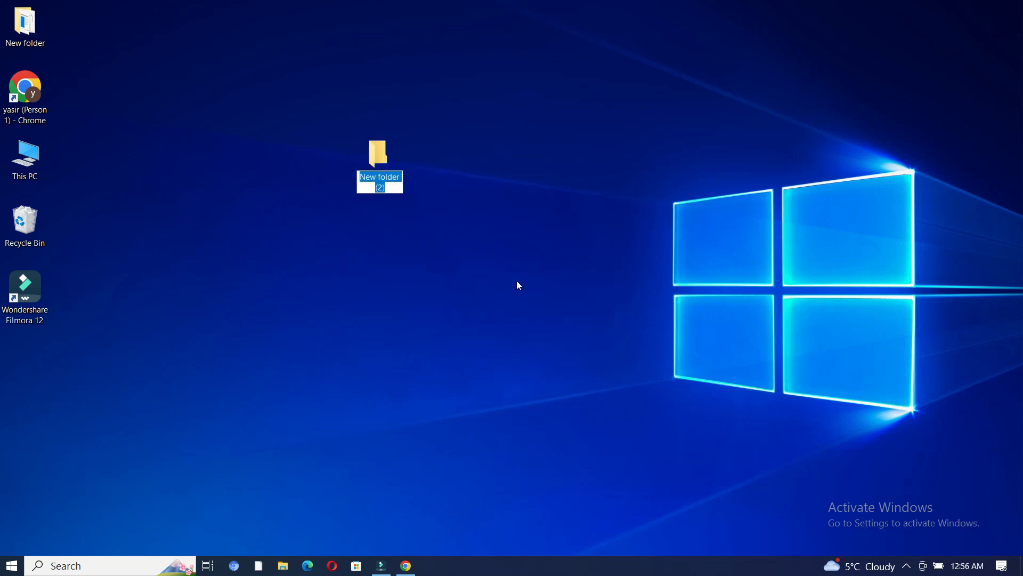
{"action": "type", "text": "php-practice"}
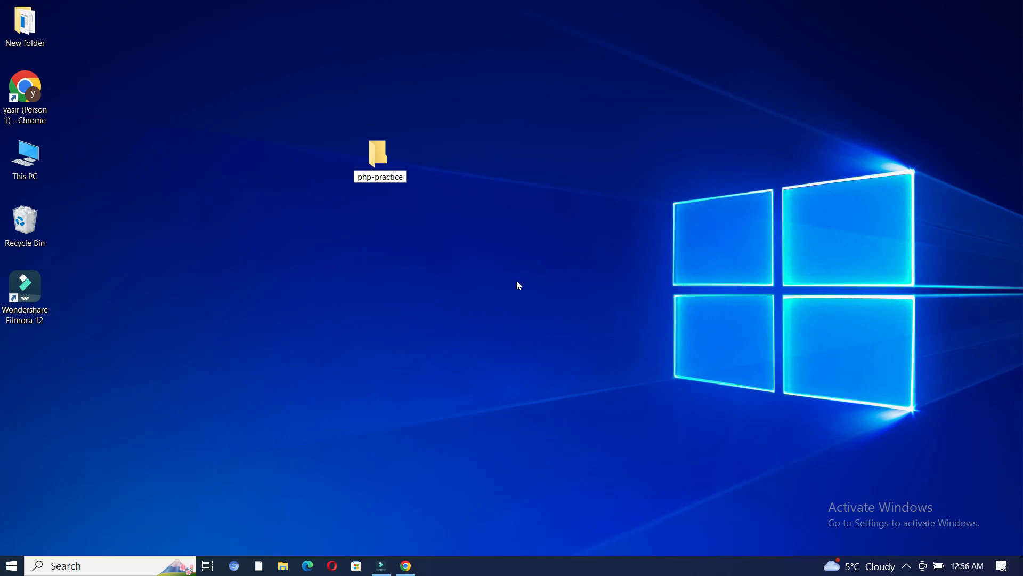
{"action": "key", "text": "Return"}
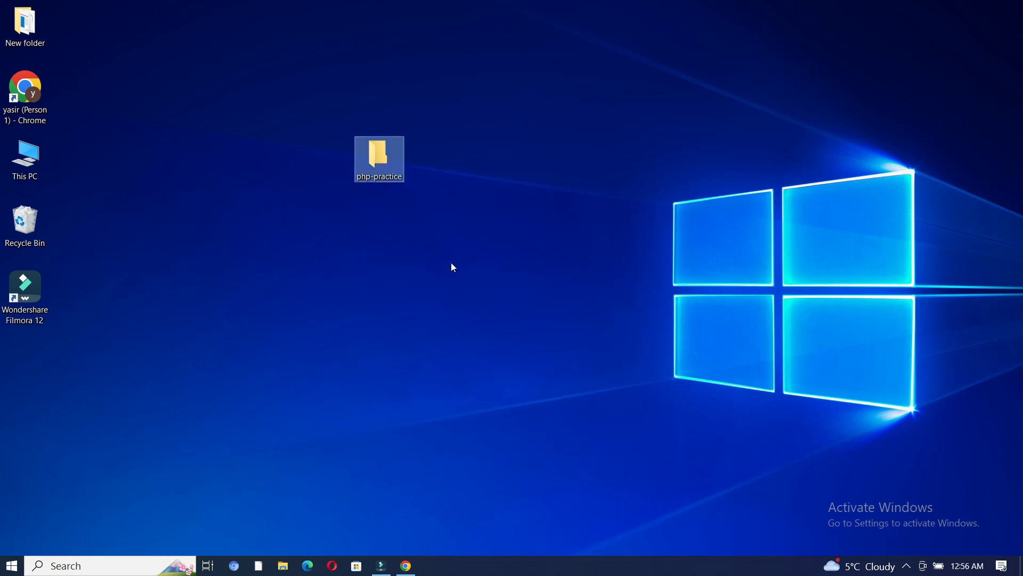
Open the php-practice folder and create a new text document in it, keeping the default name
{"action": "double_click", "coordinate": [386, 160]}
{"action": "right_click", "coordinate": [232, 156]}
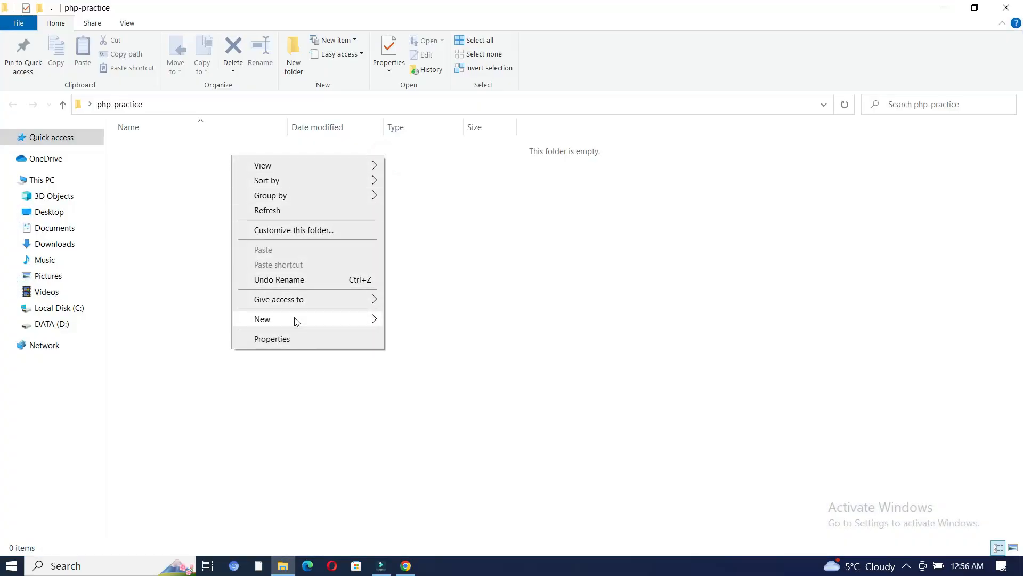
{"action": "mouse_move", "coordinate": [358, 318]}
{"action": "left_click", "coordinate": [444, 446]}
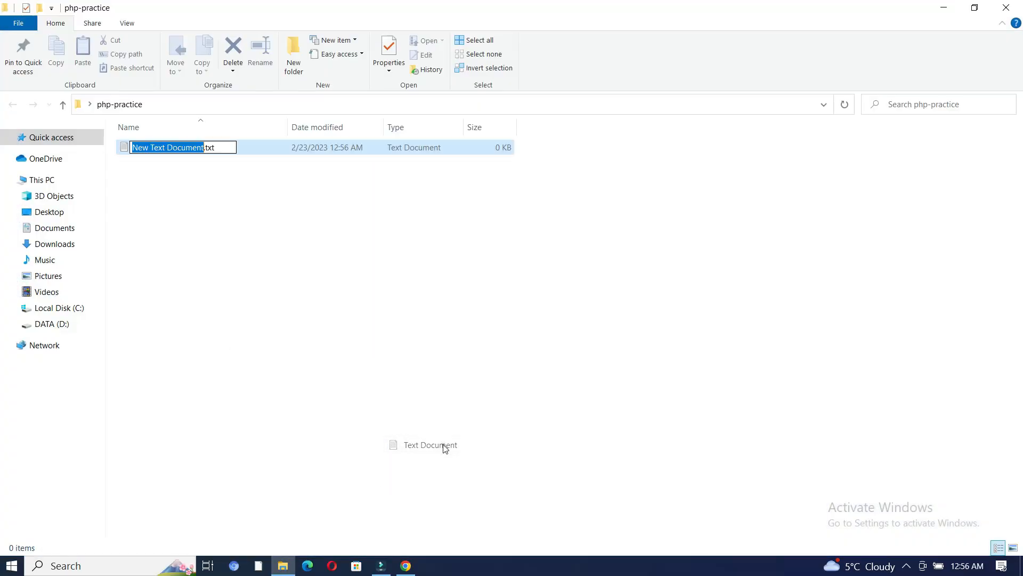
{"action": "left_click", "coordinate": [208, 150]}
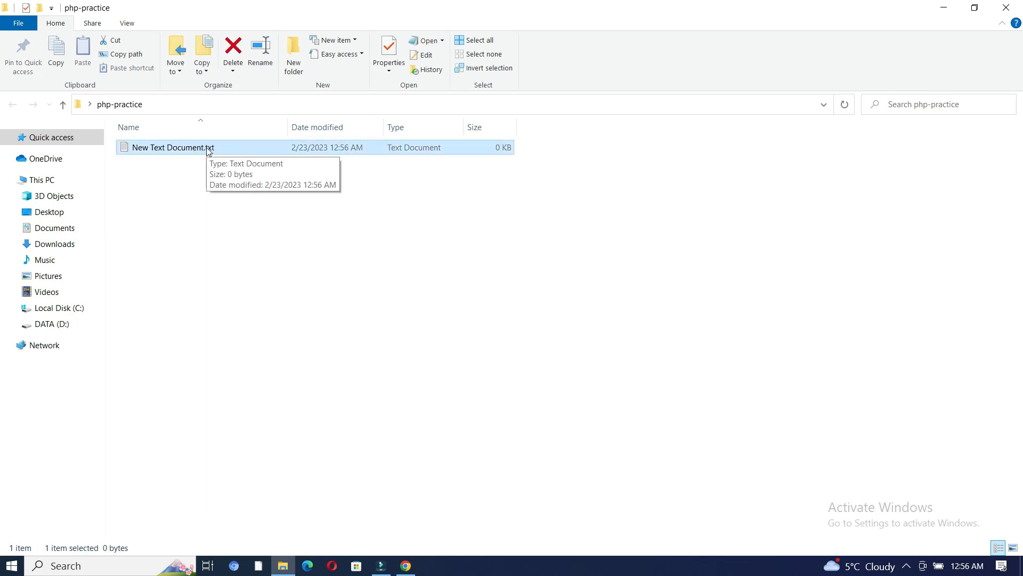
Rename the new text document to hello.php, replacing the txt extension, and accept the extension change
{"action": "right_click", "coordinate": [208, 150]}
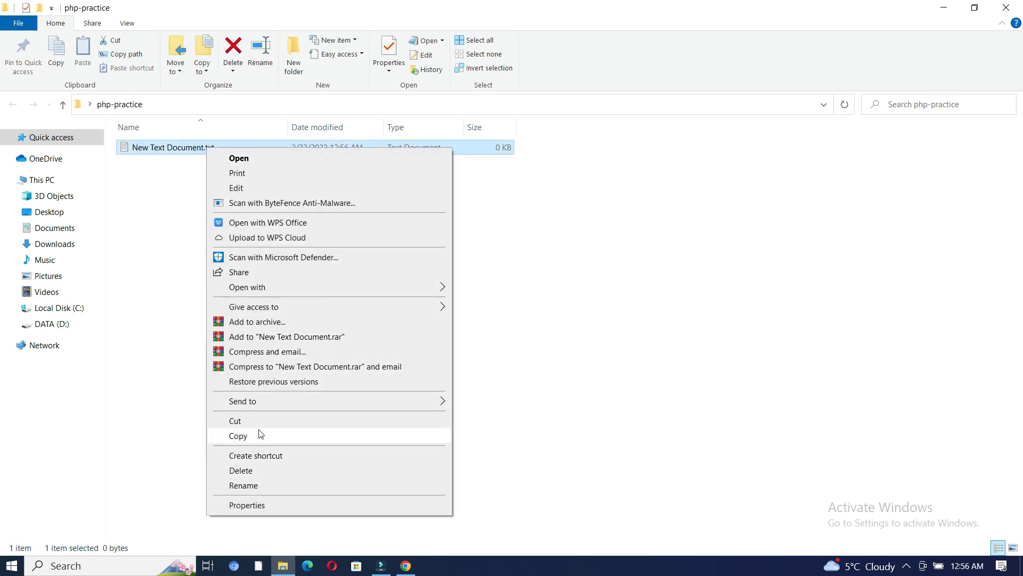
{"action": "left_click", "coordinate": [254, 486]}
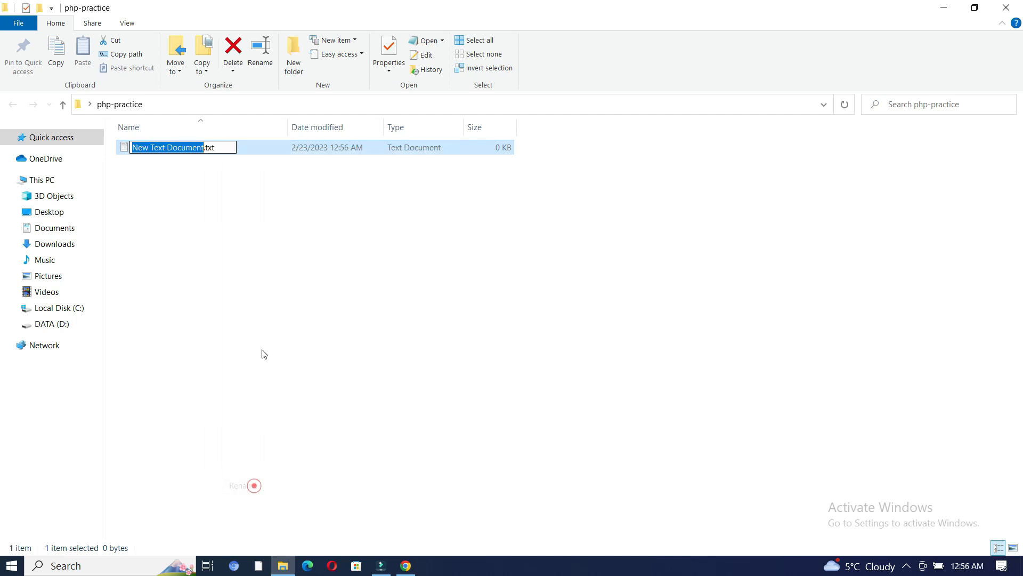
{"action": "type", "text": "hello"}
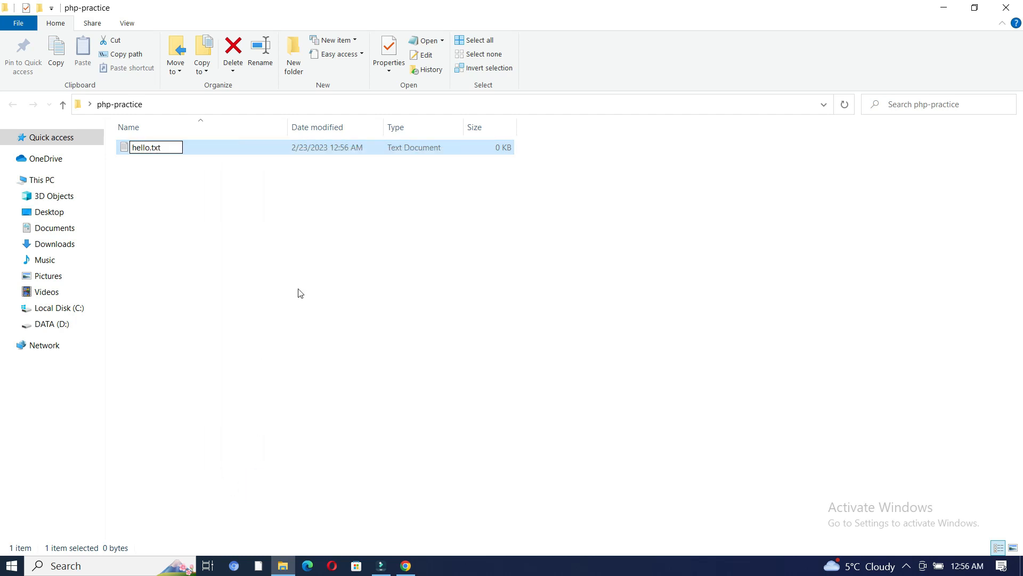
{"action": "type", "text": ".php"}
{"action": "left_click", "coordinate": [184, 148]}
{"action": "key", "text": "BackSpace"}
{"action": "key", "text": "BackSpace"}
{"action": "key", "text": "BackSpace"}
{"action": "left_click", "coordinate": [259, 203]}
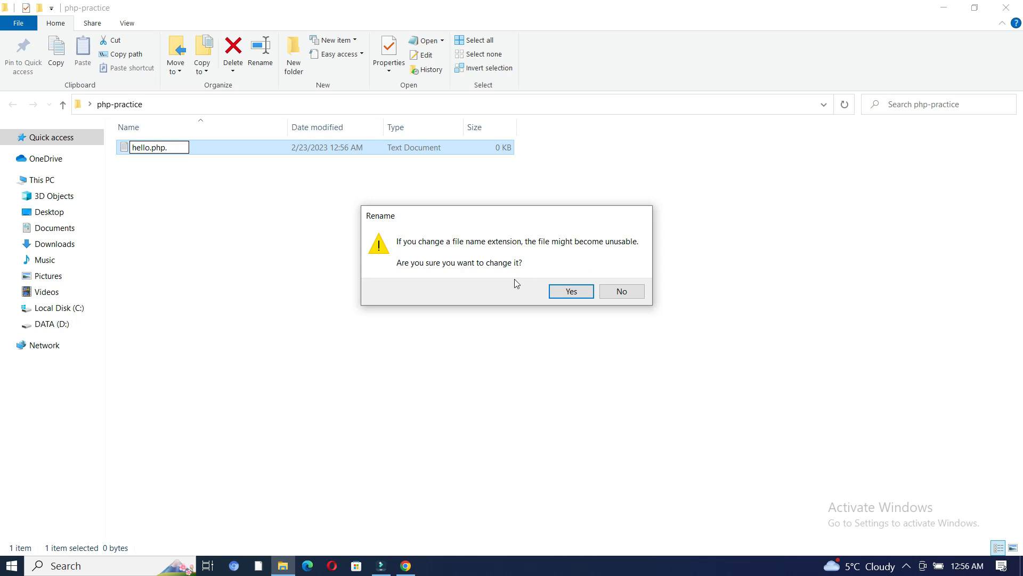
{"action": "left_click", "coordinate": [566, 292]}
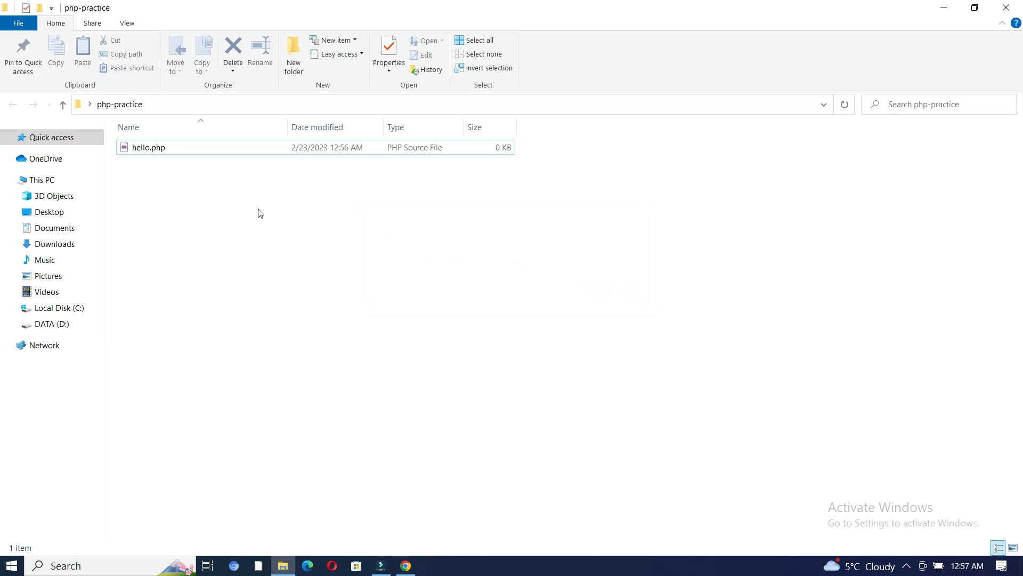
Open hello.php in Notepad and write a three-line script: <?php, echo "Hello World"; and ?>
{"action": "right_click", "coordinate": [157, 151]}
{"action": "mouse_move", "coordinate": [226, 242]}
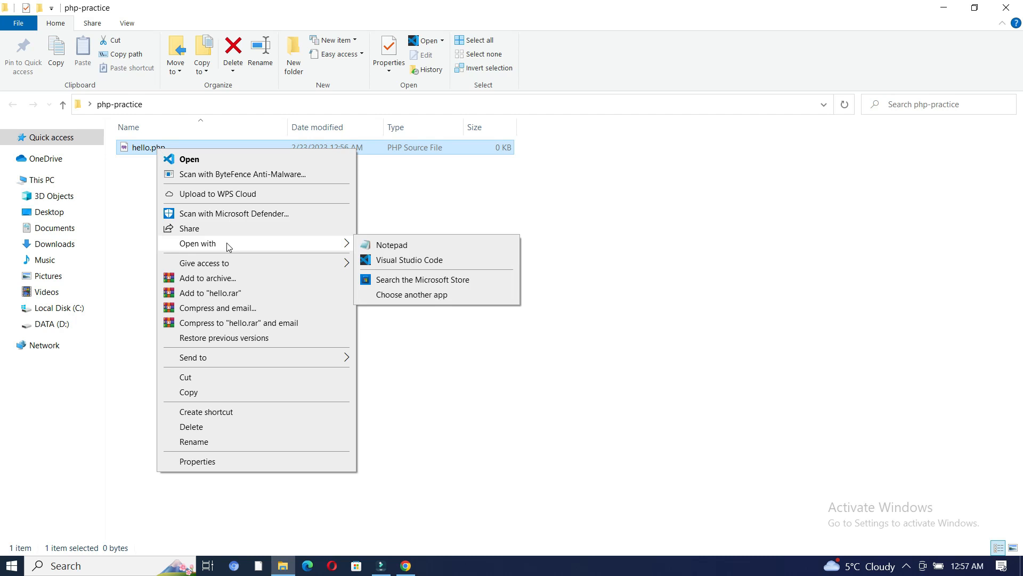
{"action": "left_click", "coordinate": [380, 246]}
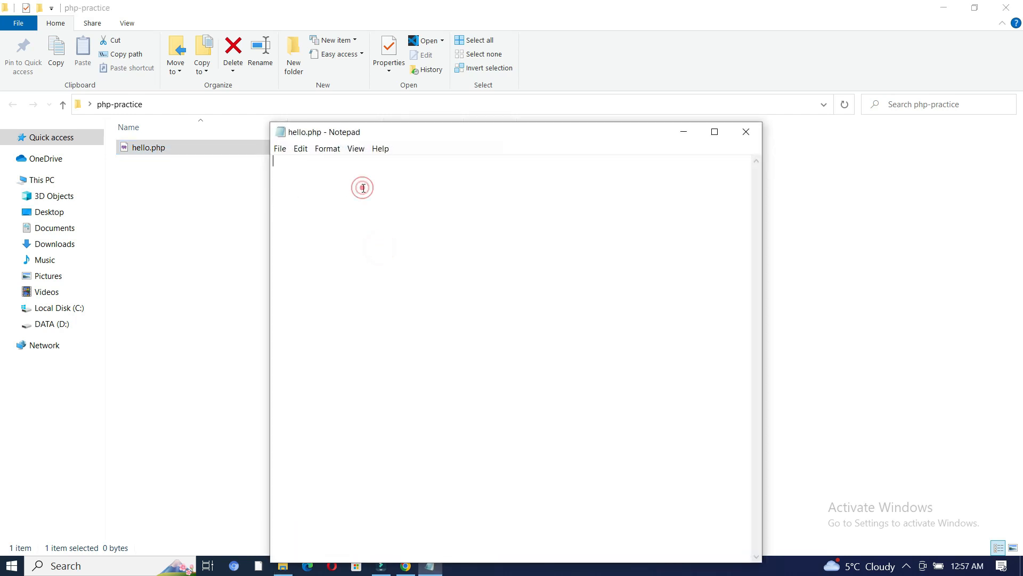
{"action": "type", "text": "<?"}
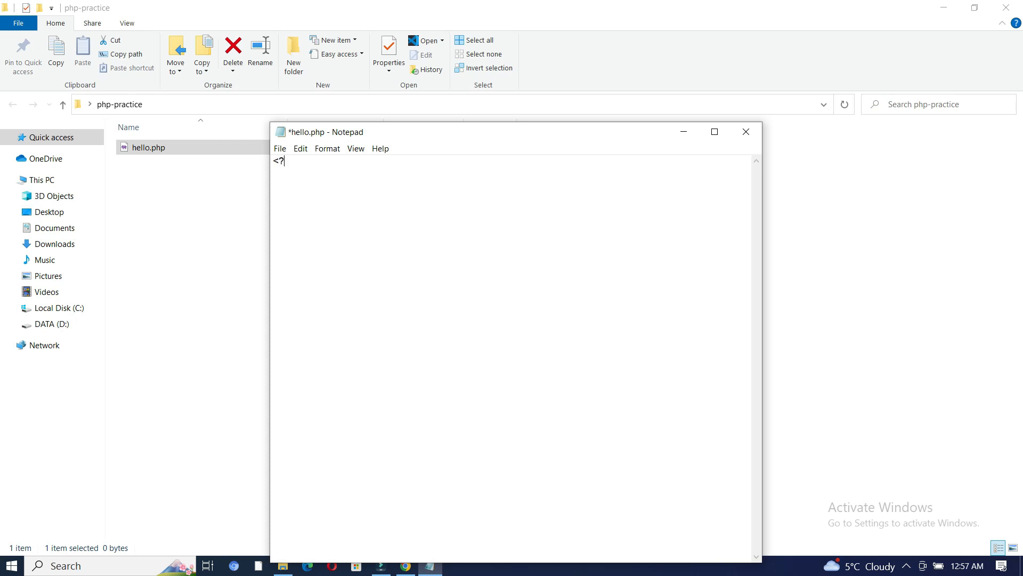
{"action": "type", "text": "php"}
{"action": "key", "text": "Return"}
{"action": "type", "text": "echo \"Hello World"}
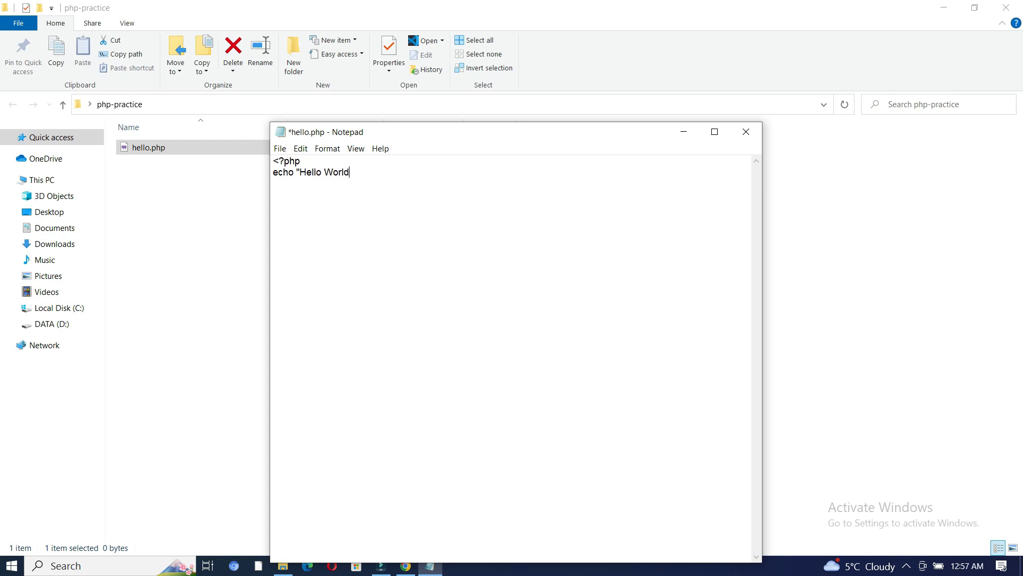
{"action": "type", "text": "\"; "}
{"action": "type", "text": "?>"}
Save the hello.php script and close Notepad
{"action": "left_click", "coordinate": [280, 149]}
{"action": "mouse_move", "coordinate": [301, 149]}
{"action": "left_click", "coordinate": [301, 201]}
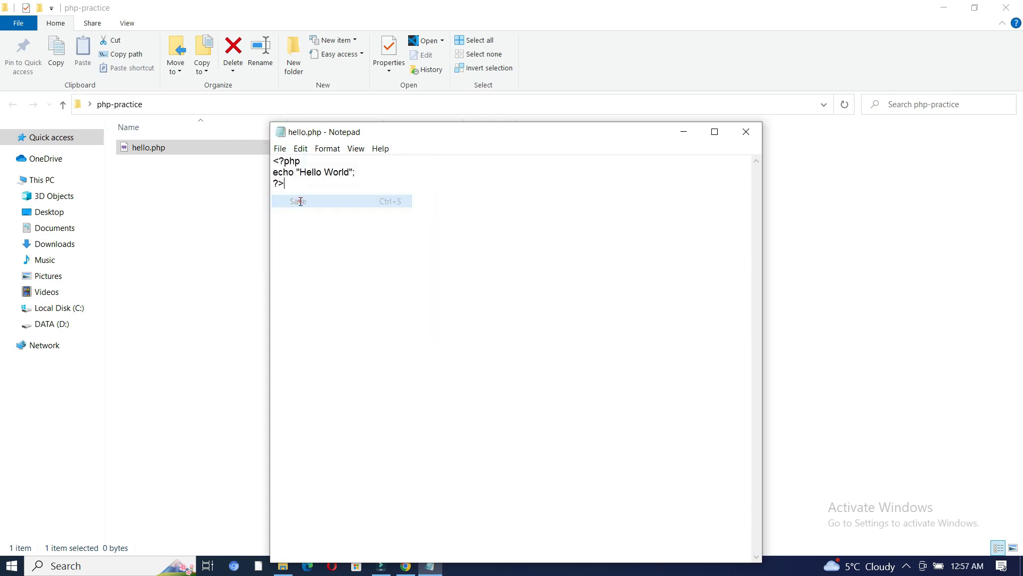
{"action": "left_click", "coordinate": [746, 131]}
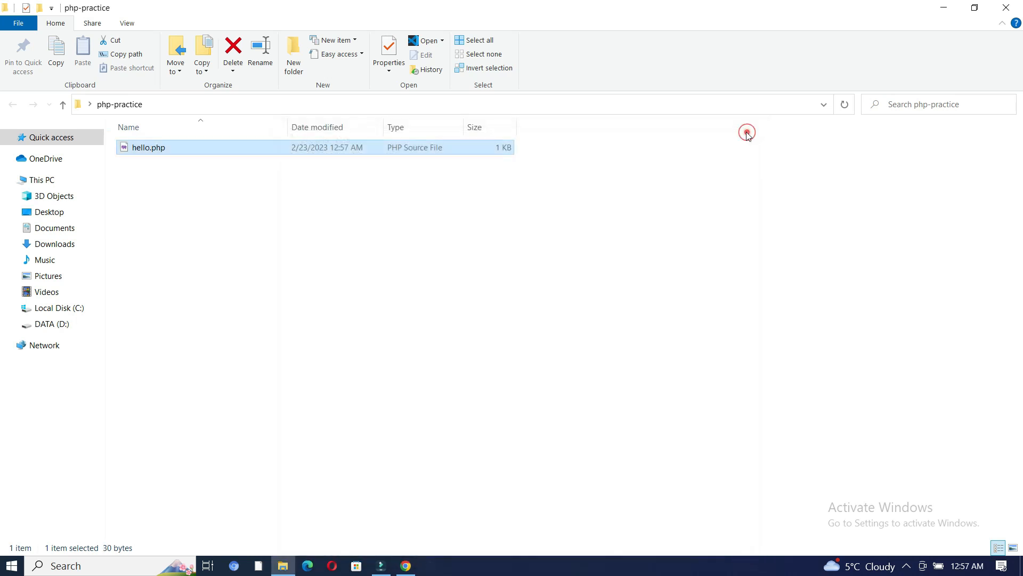
Open Command Prompt in the php-practice folder and run the script with php hello.php
{"action": "left_click", "coordinate": [181, 105]}
{"action": "type", "text": "cmd"}
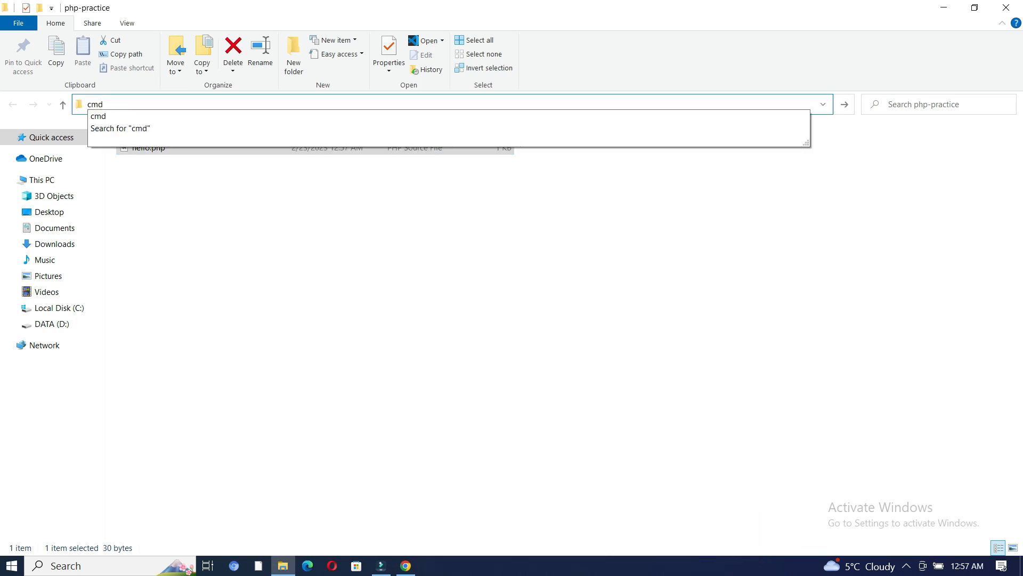
{"action": "left_click", "coordinate": [208, 114]}
{"action": "left_click", "coordinate": [228, 92]}
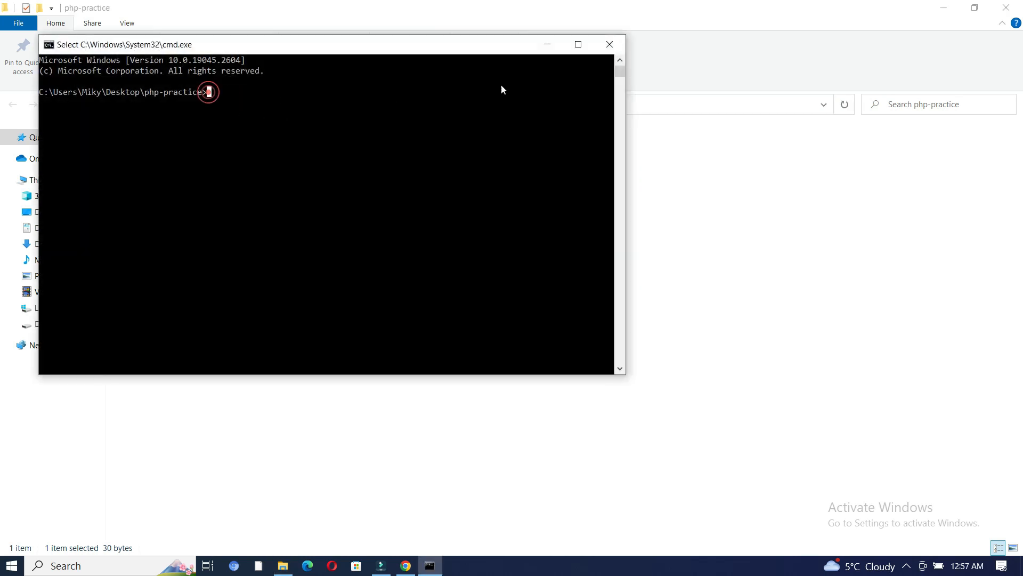
{"action": "left_click", "coordinate": [250, 104]}
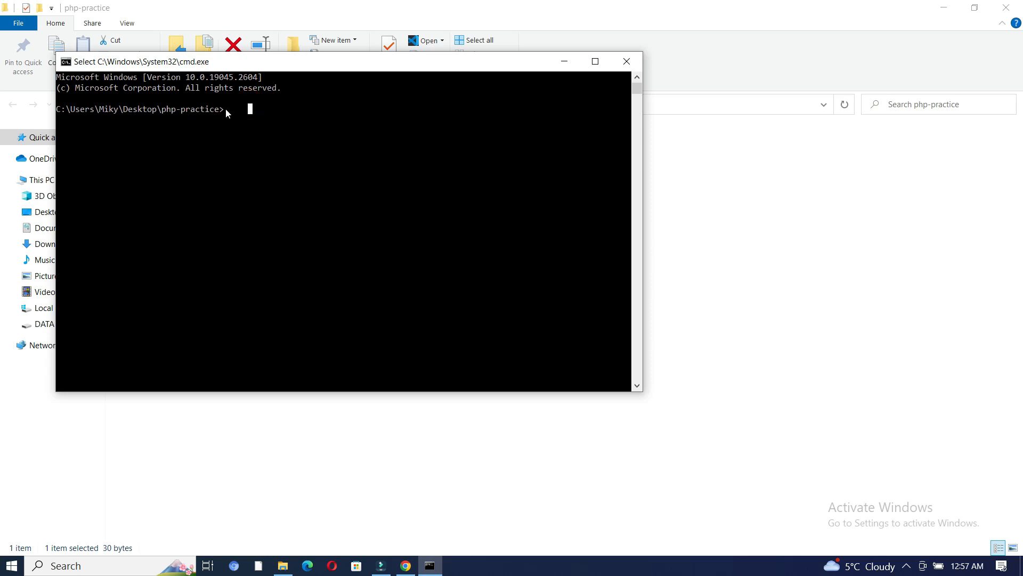
{"action": "left_click", "coordinate": [223, 109]}
{"action": "type", "text": "php "}
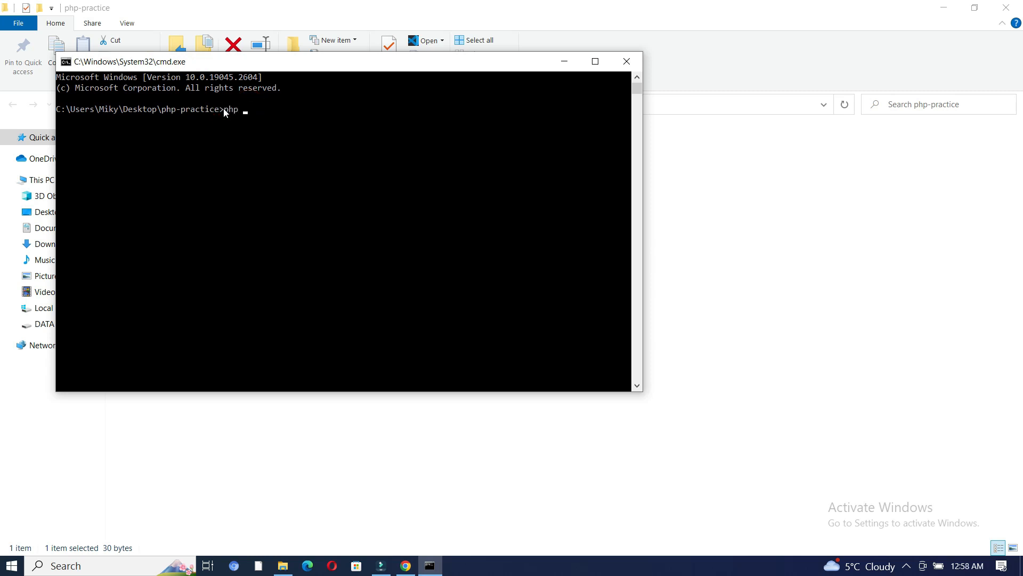
{"action": "type", "text": "hello.php"}
{"action": "key", "text": "Return"}
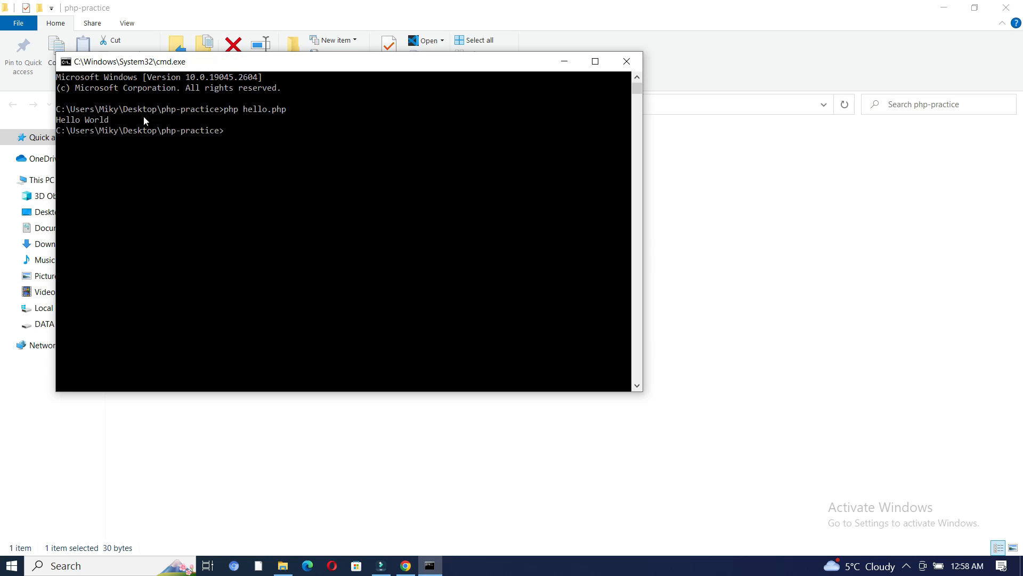